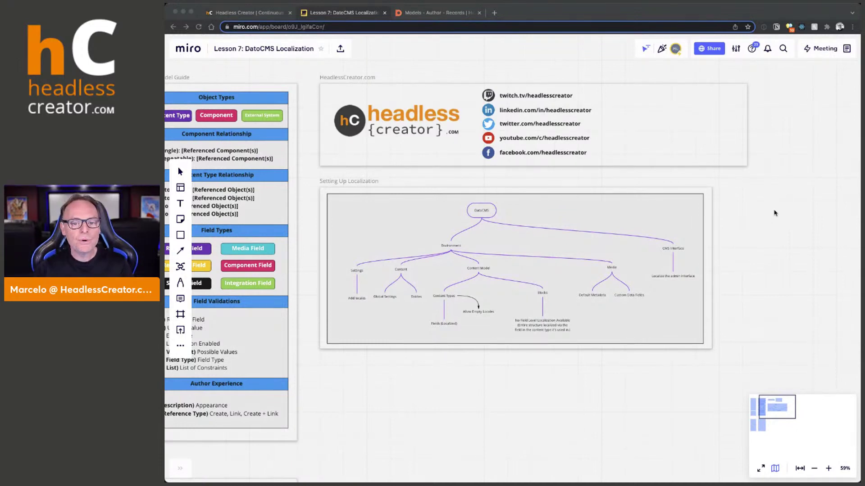
Step: Examine the overall "Setting Up Localization" diagram on the lesson board
scroll(775, 215, "up", 5)
scroll(770, 229, "up", 2)
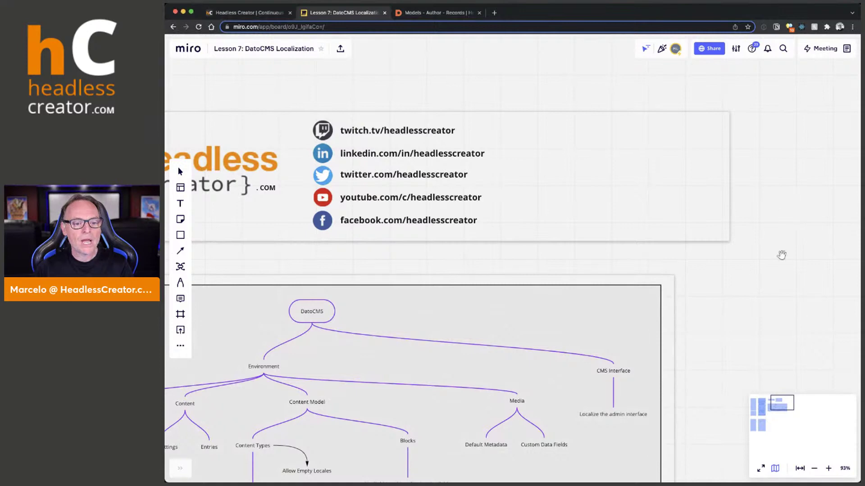
scroll(764, 302, "down", 1)
left_click_drag(765, 302, 826, 169)
scroll(515, 390, "up", 2)
left_click_drag(515, 390, 577, 392)
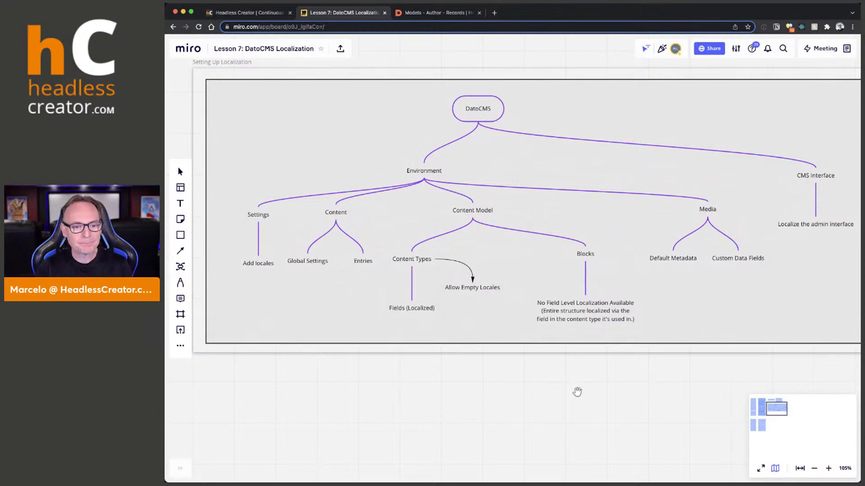
scroll(581, 391, "down", 2)
scroll(615, 427, "up", 2)
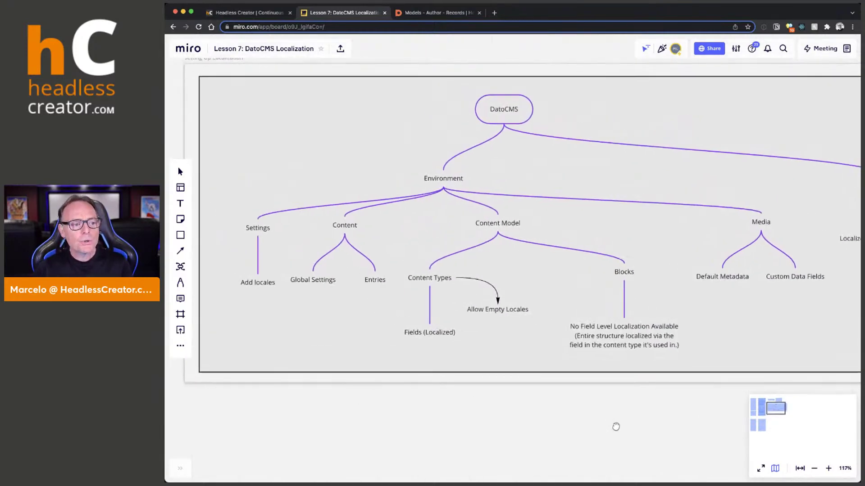
scroll(615, 426, "down", 2)
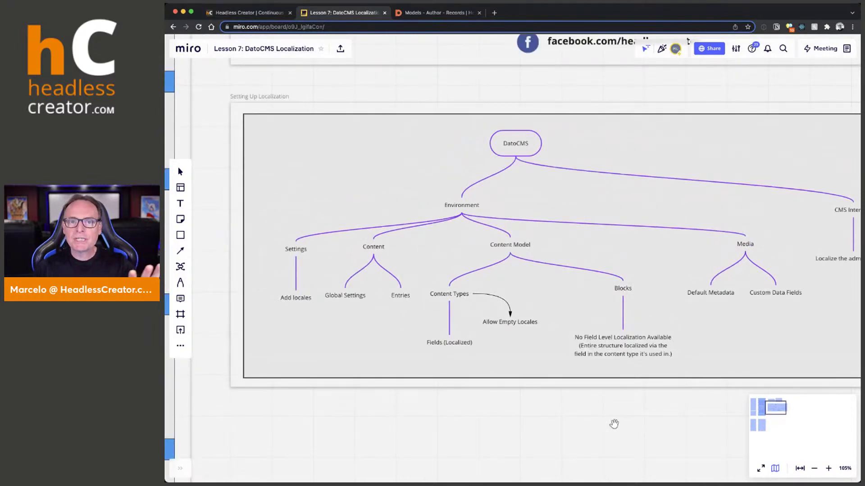
Step: Examine the DatoCMS root node and its Environment node in the localization diagram
left_click(510, 145)
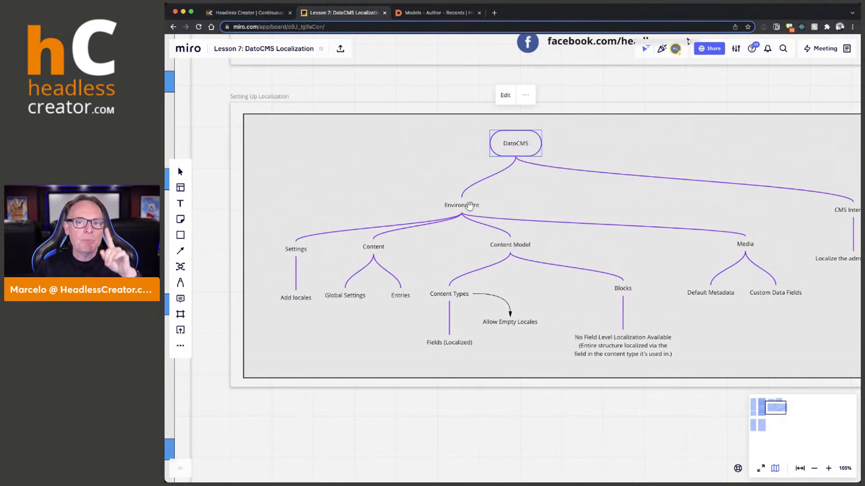
scroll(467, 232, "down", 1)
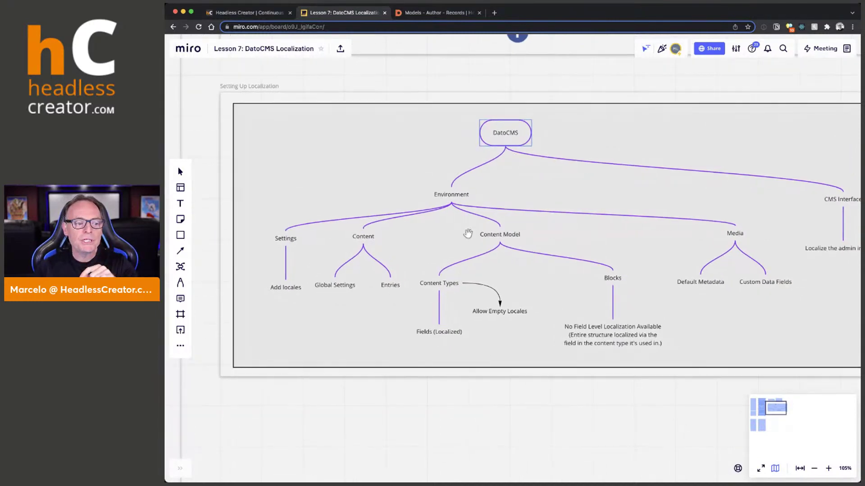
left_click(458, 196)
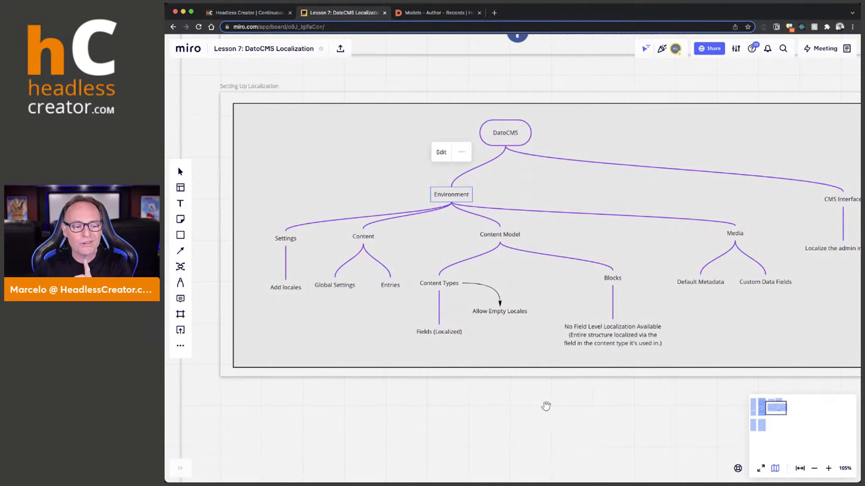
left_click_drag(546, 406, 523, 407)
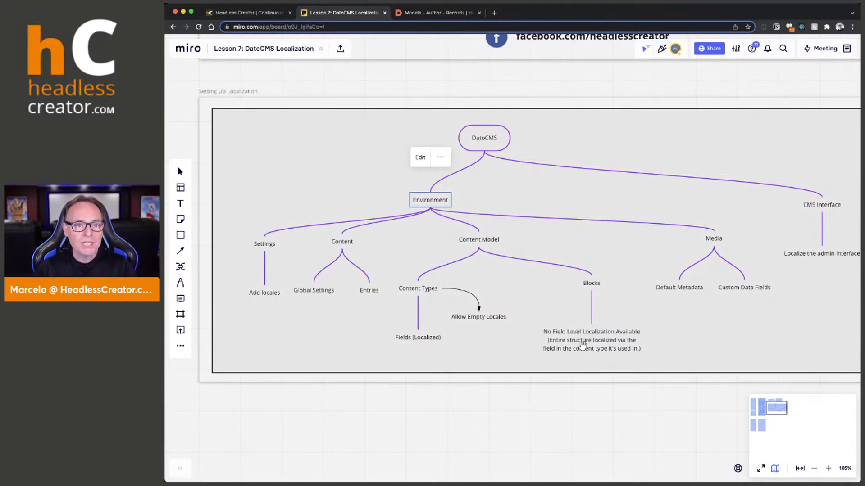
left_click_drag(391, 409, 395, 408)
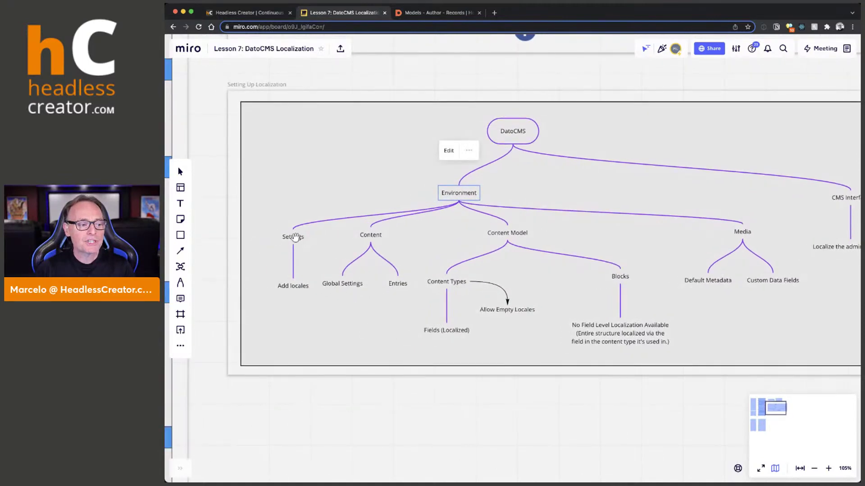
Step: Review the Settings branch of the diagram and its Add locales node
left_click(291, 236)
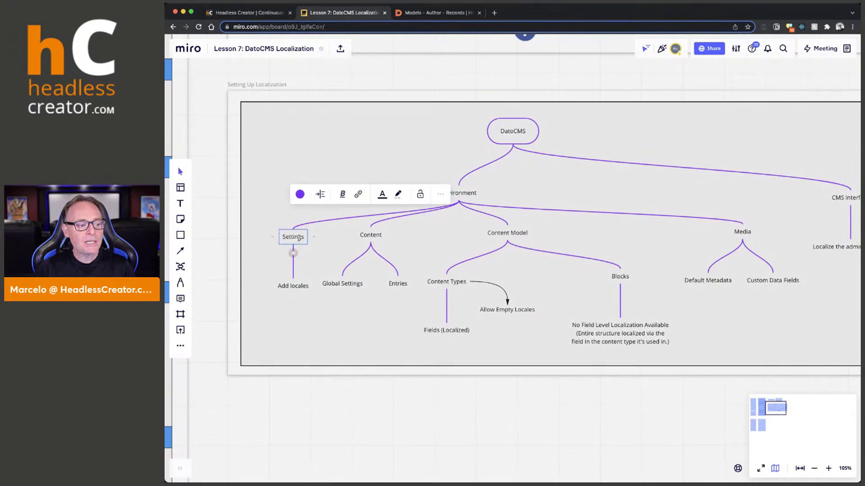
left_click(295, 287)
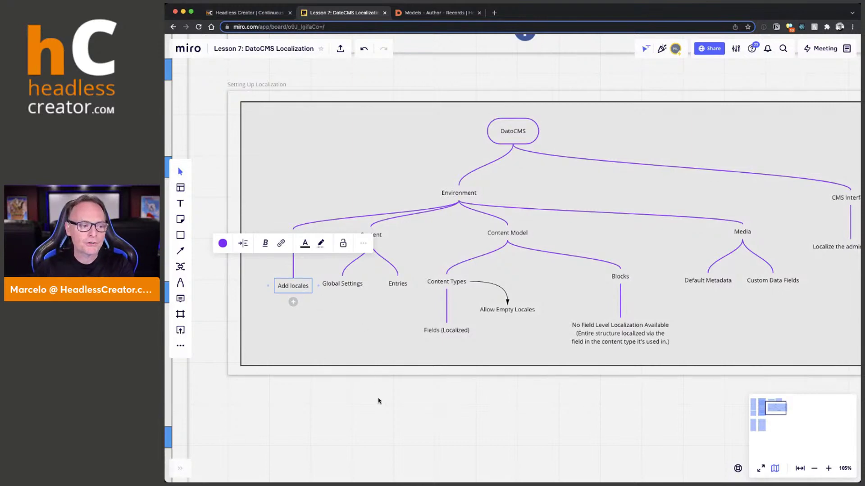
scroll(393, 413, "right", 3)
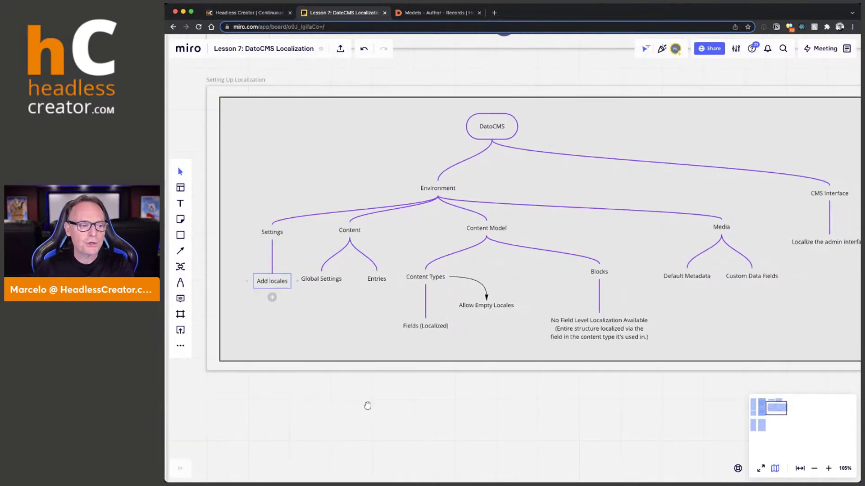
left_click(287, 212)
left_click_drag(261, 225, 258, 227)
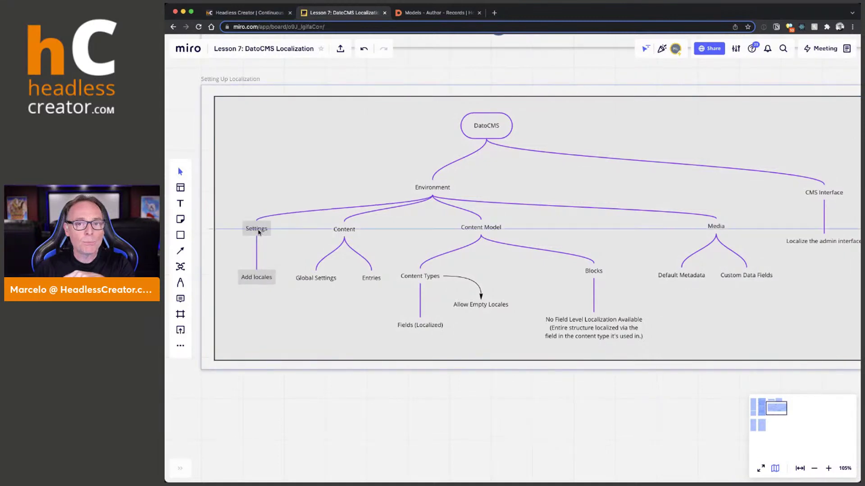
Step: Review the Content branch of the diagram with its Global Settings and Entries nodes
left_click(346, 230)
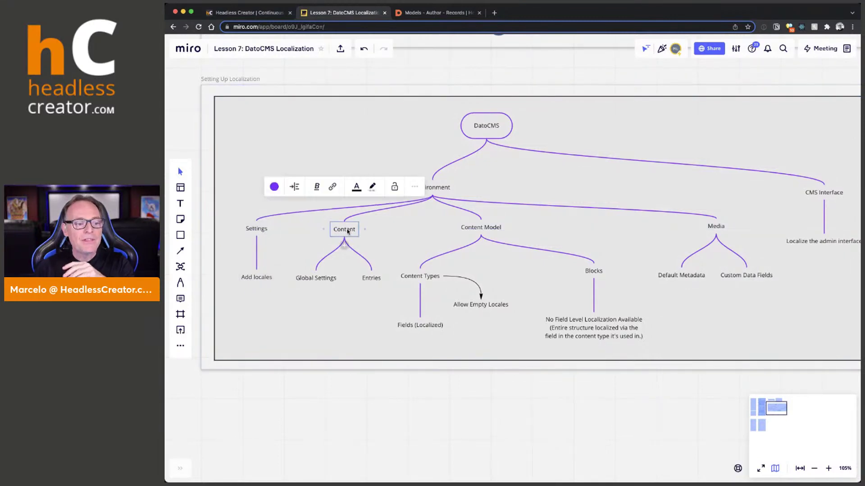
left_click(493, 229)
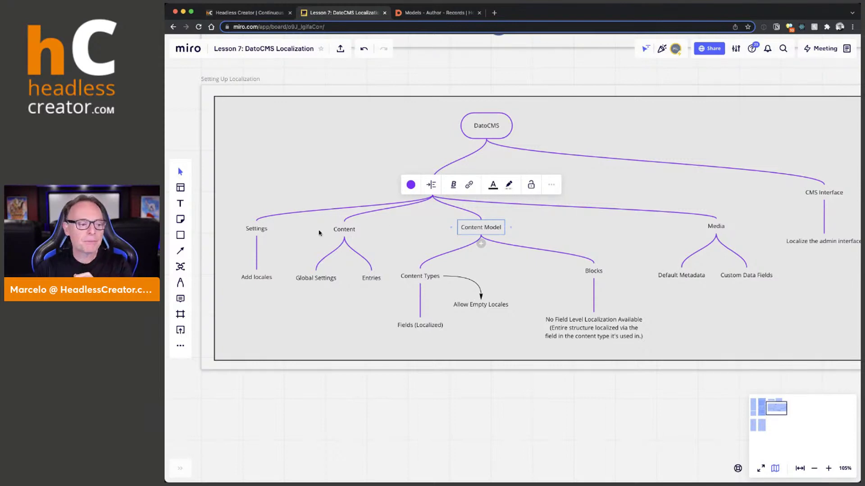
left_click(343, 231)
left_click(320, 281)
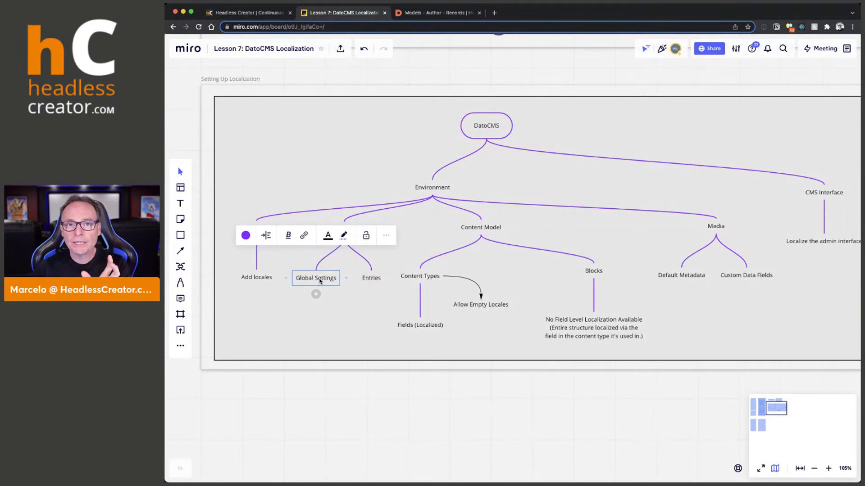
left_click(368, 280)
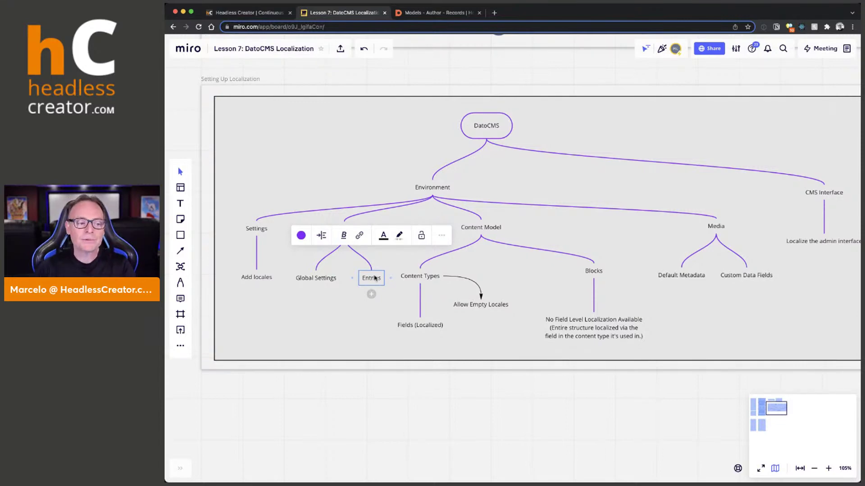
Step: Review the Content Model branch with its Content Types and Blocks nodes
scroll(550, 421, "right", 3)
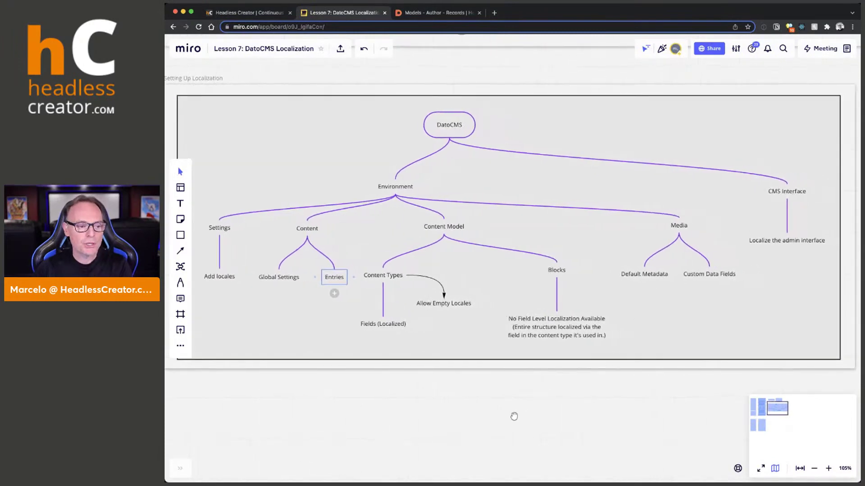
left_click(457, 228)
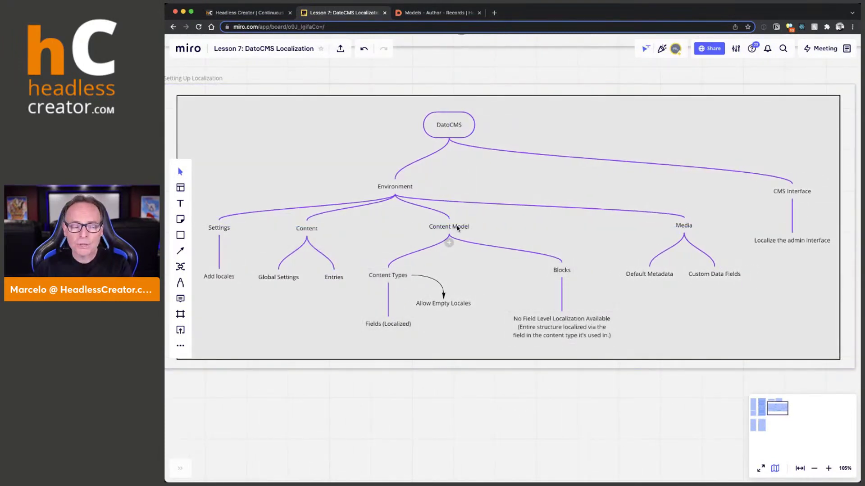
left_click(392, 277)
left_click(562, 271)
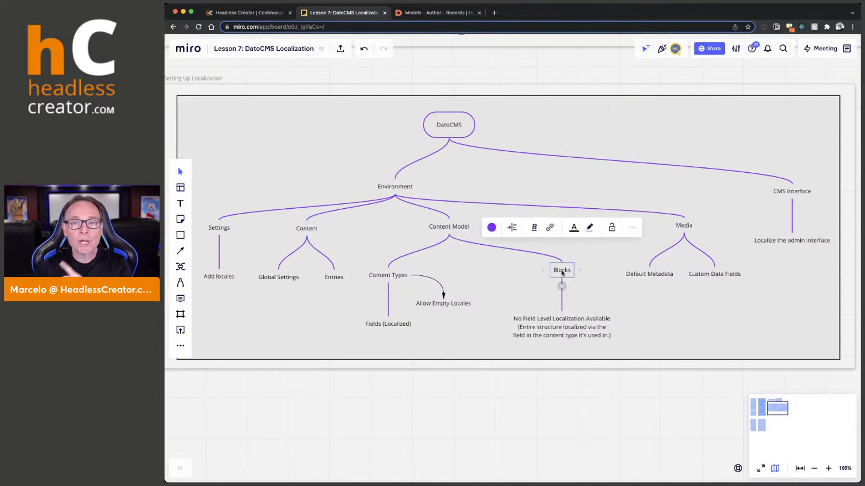
Step: Compare the Fields (Localized) note under Content Types with the field-level localization note under Blocks
scroll(546, 276, "up", 3)
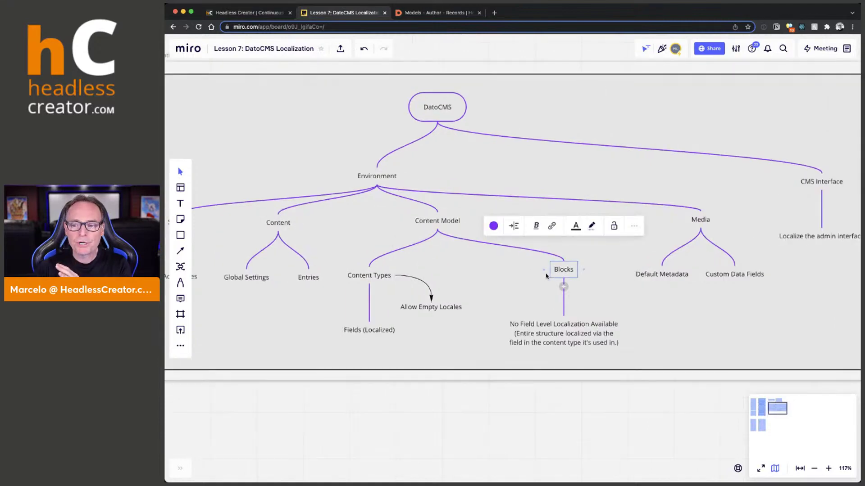
scroll(536, 278, "up", 2)
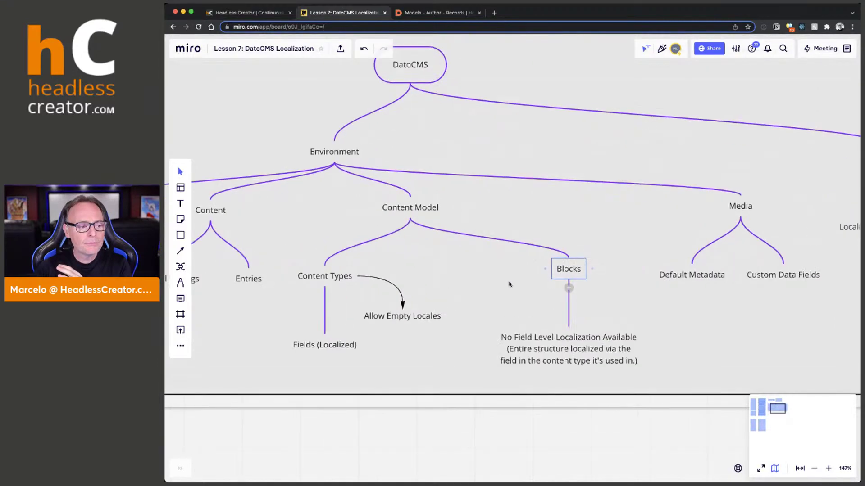
left_click(332, 281)
left_click(329, 348)
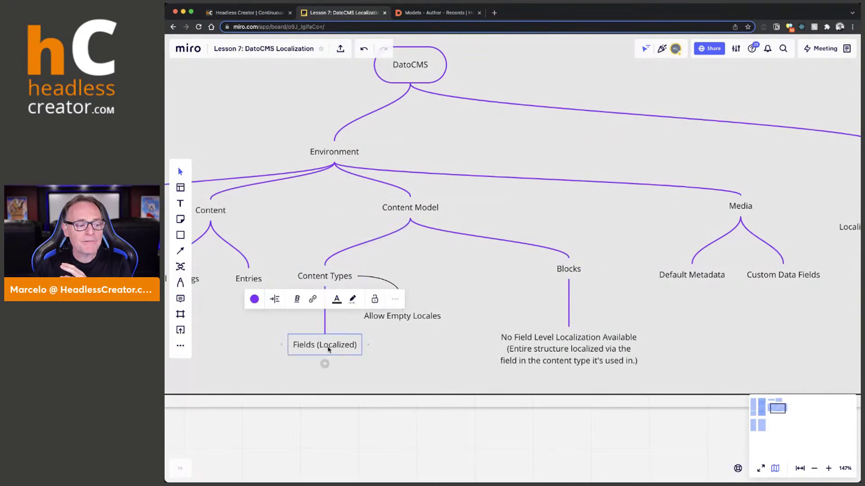
left_click(581, 348)
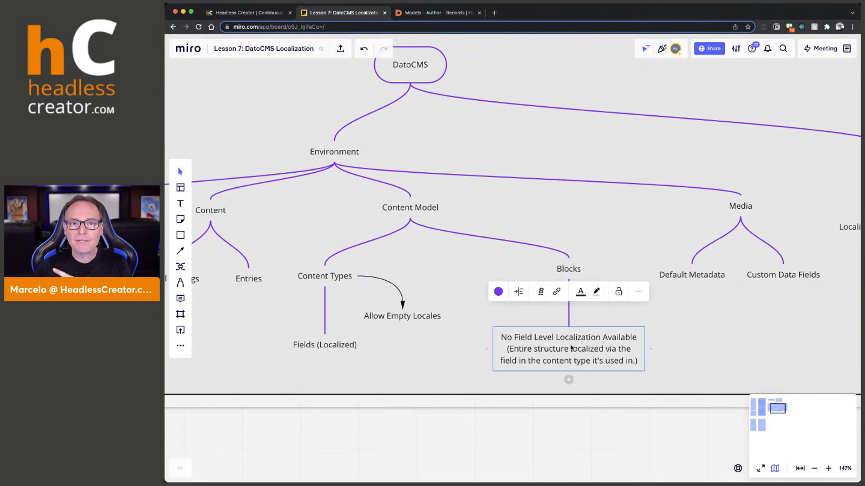
left_click(335, 347)
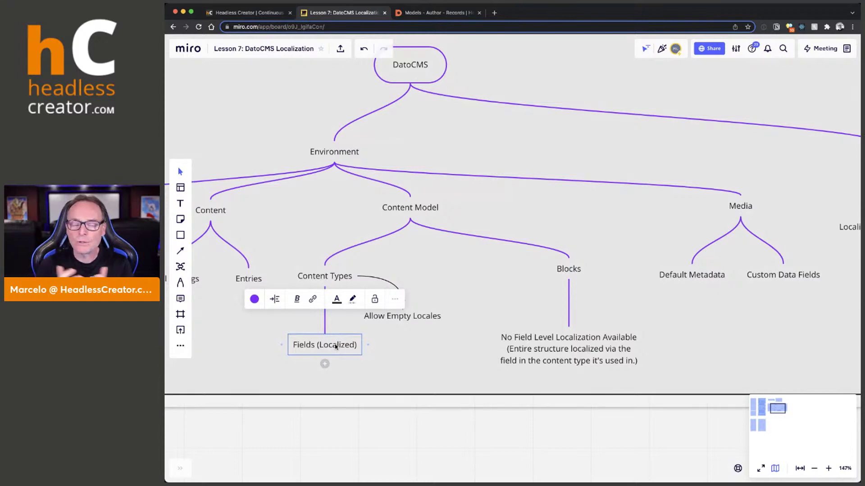
left_click(567, 270)
left_click(567, 336)
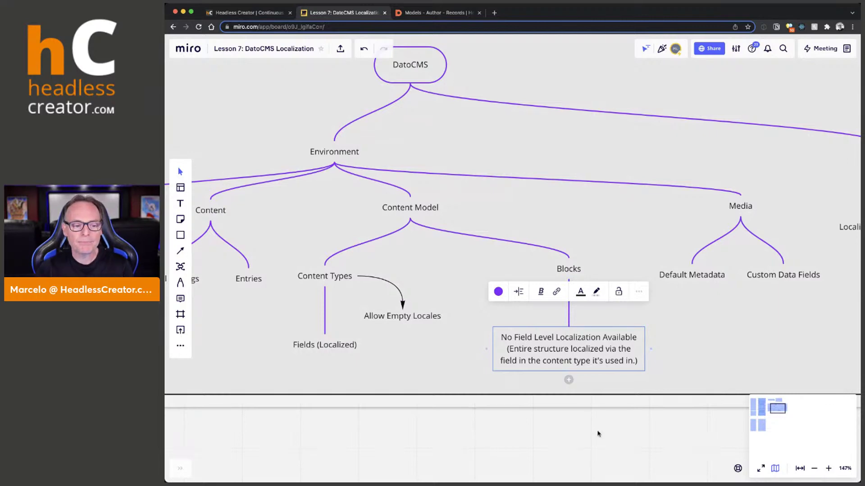
Step: Review the Media branch and the CMS Interface branch of the localization diagram
left_click_drag(632, 435, 519, 425)
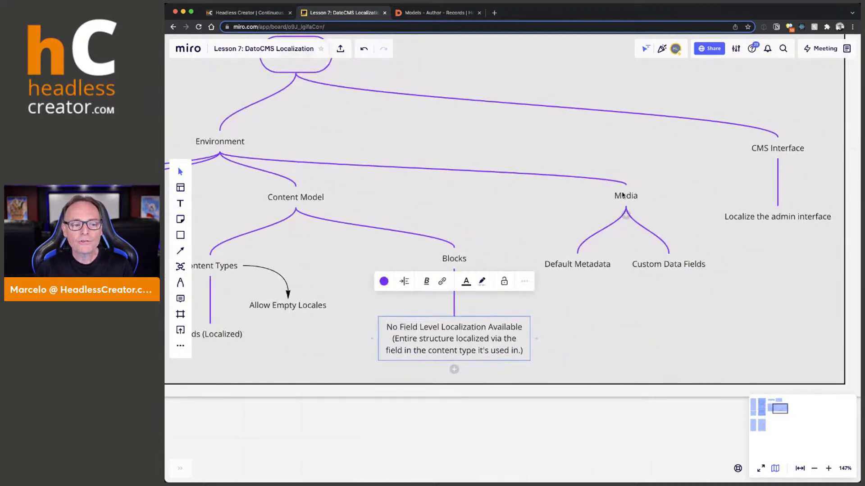
left_click(623, 196)
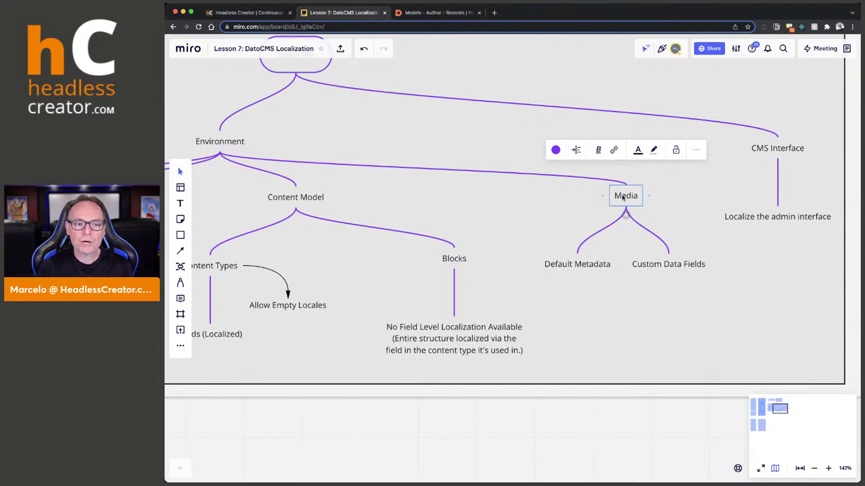
scroll(639, 428, "right", 3)
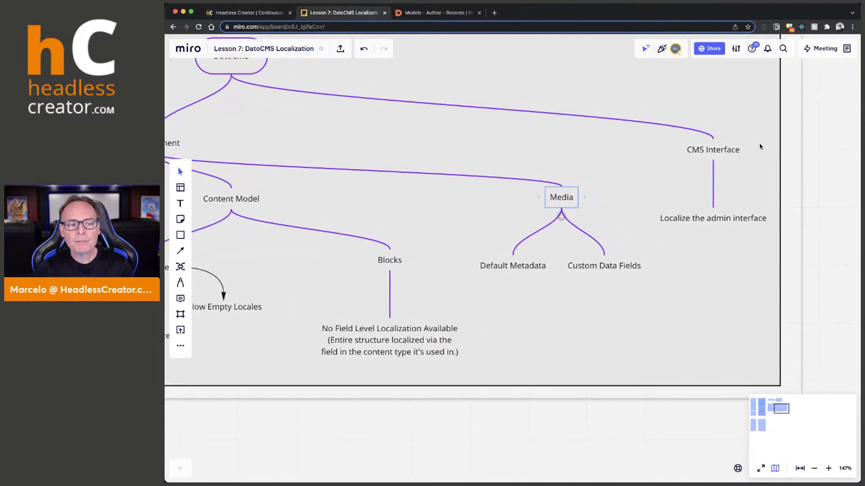
left_click(728, 155)
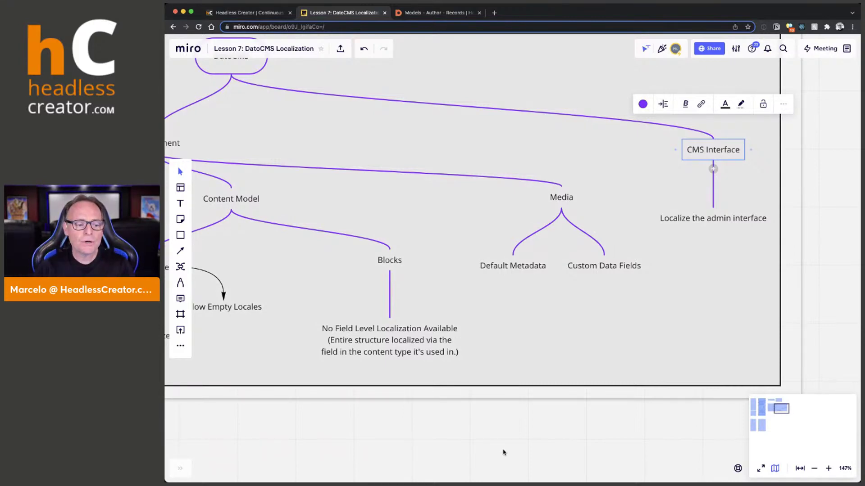
scroll(630, 423, "down", 5)
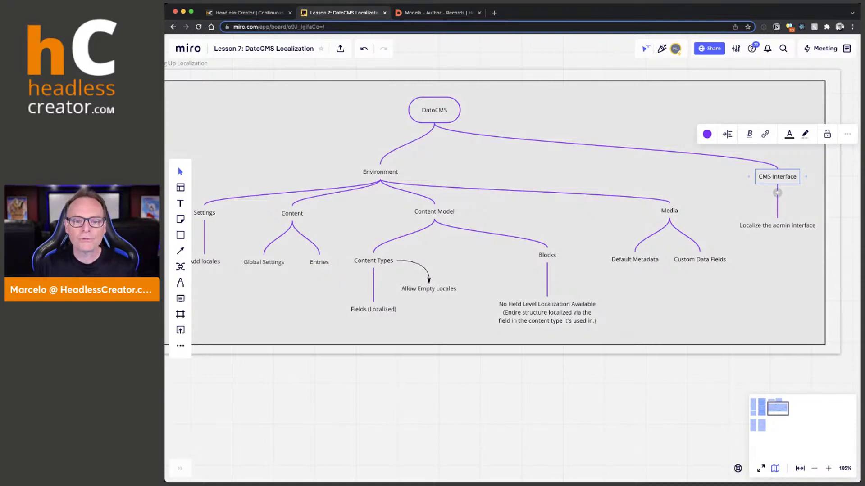
Step: Switch to the Headless Creator project in DatoCMS and enlarge the page for easier reading
key("super+Tab")
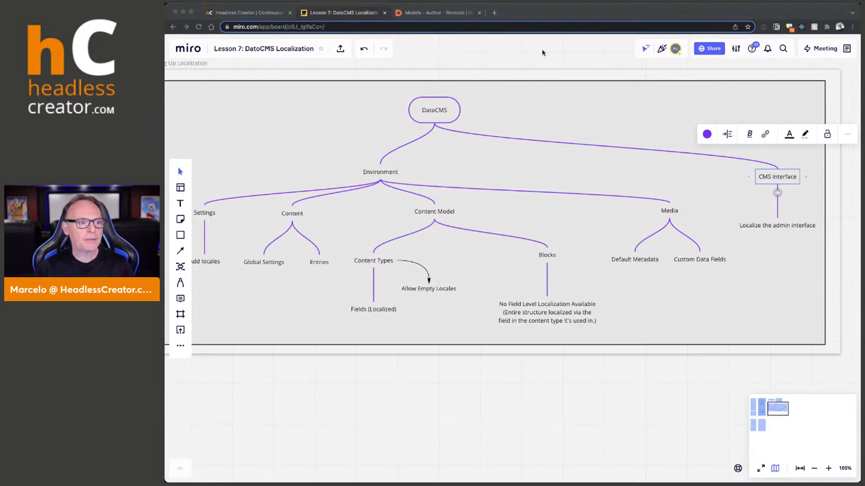
left_click(444, 14)
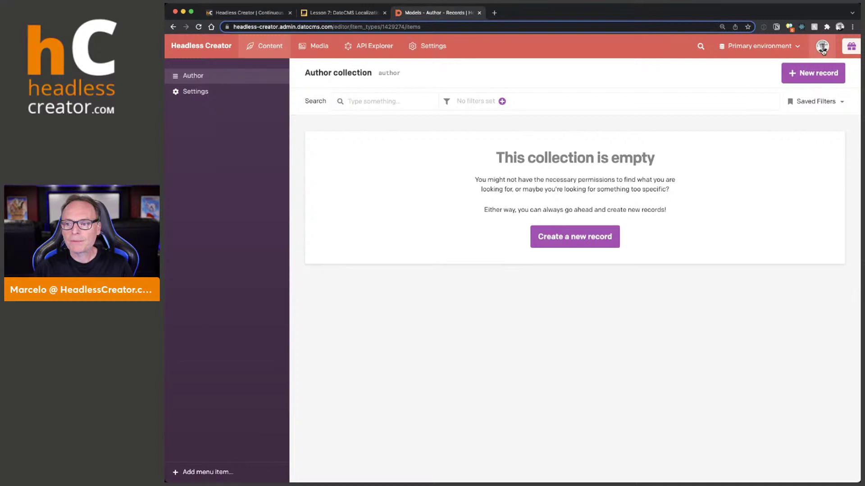
key("super+equal")
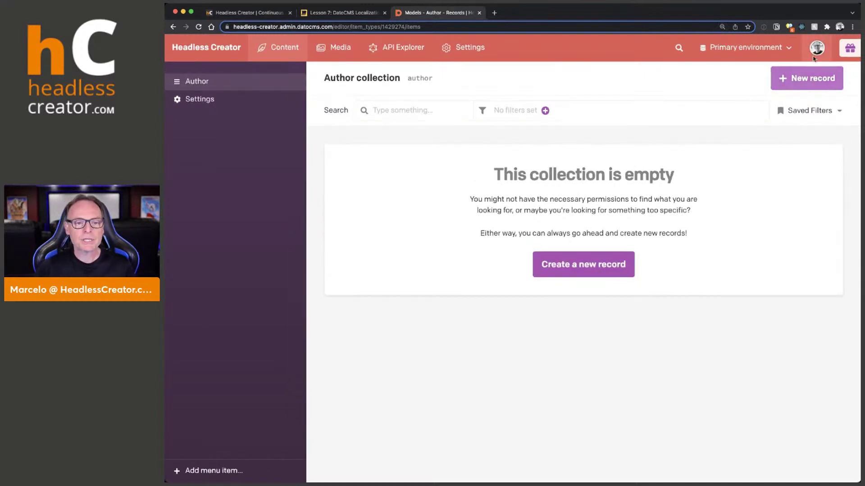
Step: Set the admin interface language to Español in the account's localization settings and save
left_click(818, 47)
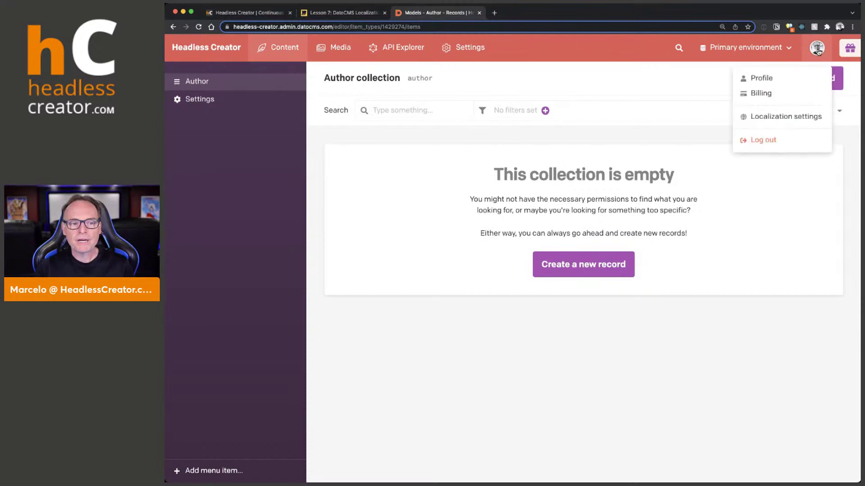
left_click(775, 119)
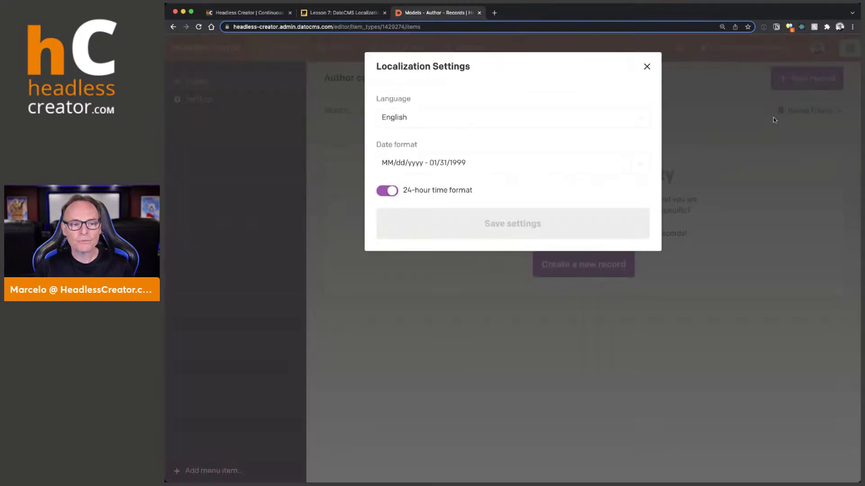
left_click(516, 119)
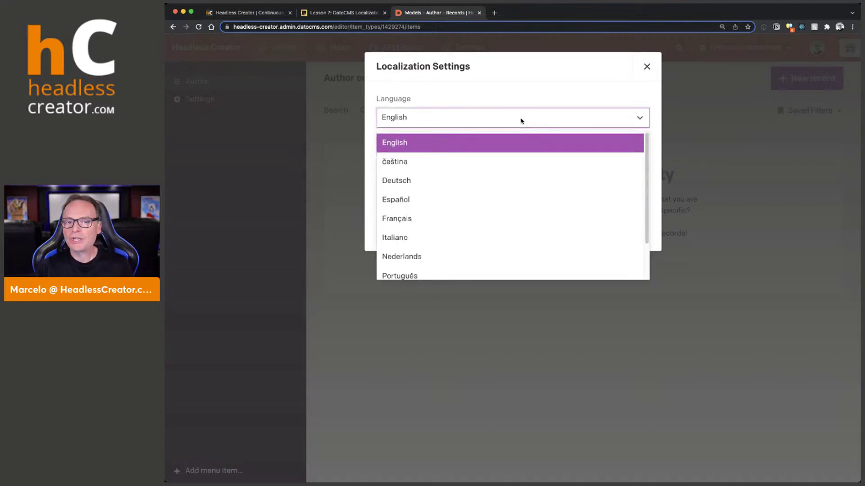
scroll(415, 163, "down", 2)
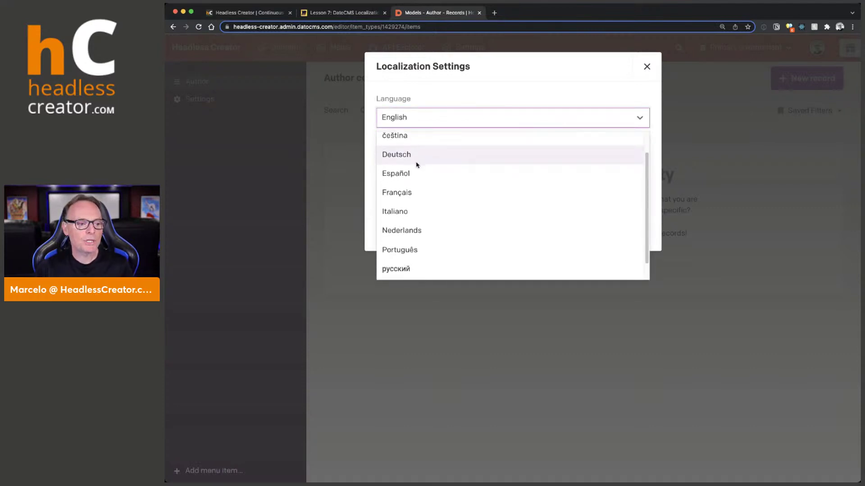
left_click(409, 174)
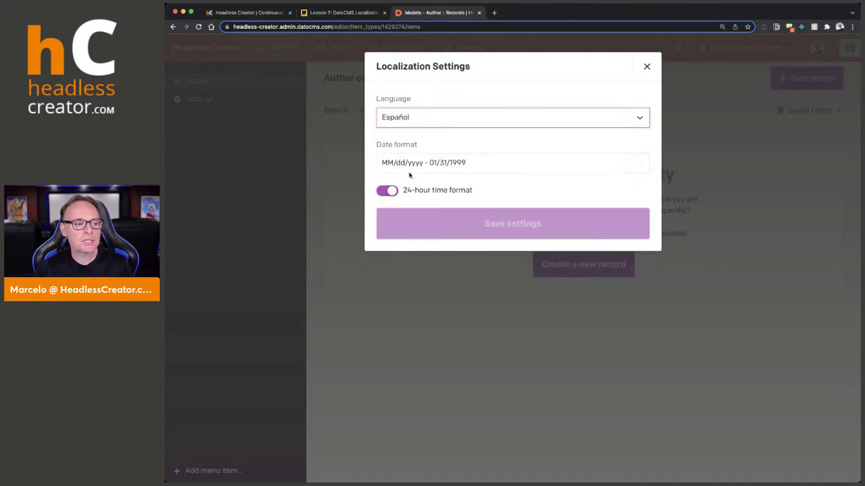
left_click(512, 224)
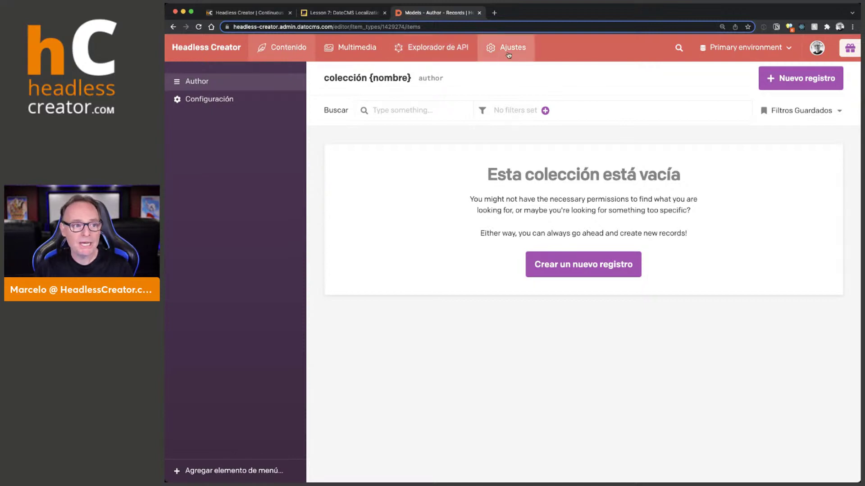
Step: Switch the admin interface language back to English in the localization settings and save
left_click(820, 49)
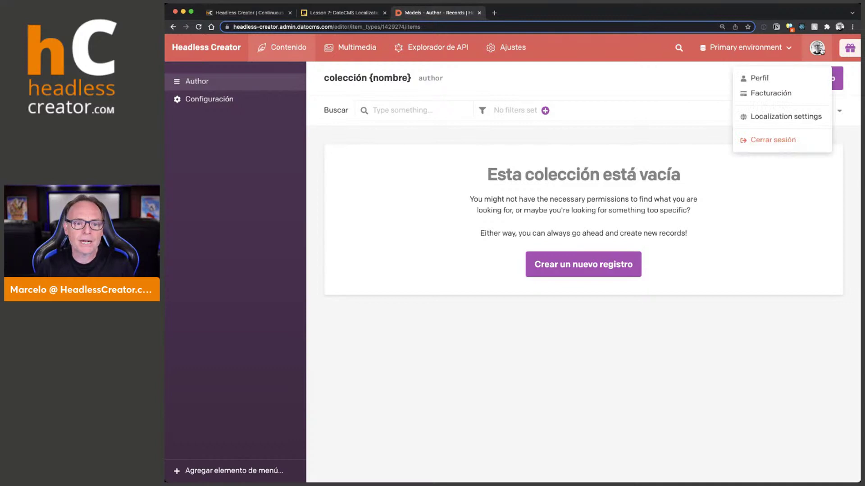
left_click(819, 50)
left_click(817, 52)
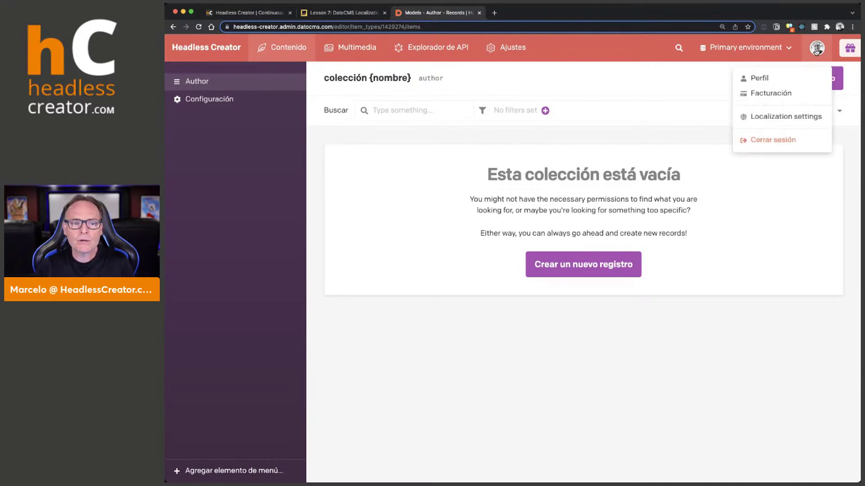
left_click(816, 52)
left_click(816, 51)
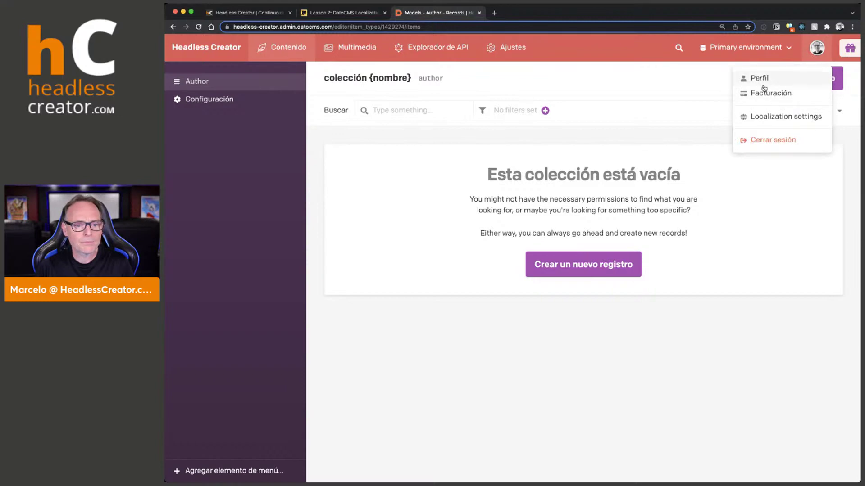
left_click(772, 117)
left_click(452, 120)
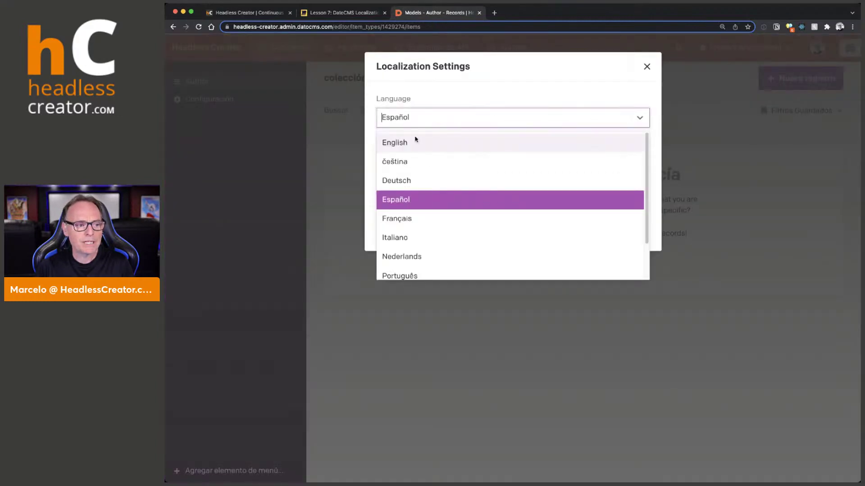
left_click(415, 142)
left_click(510, 223)
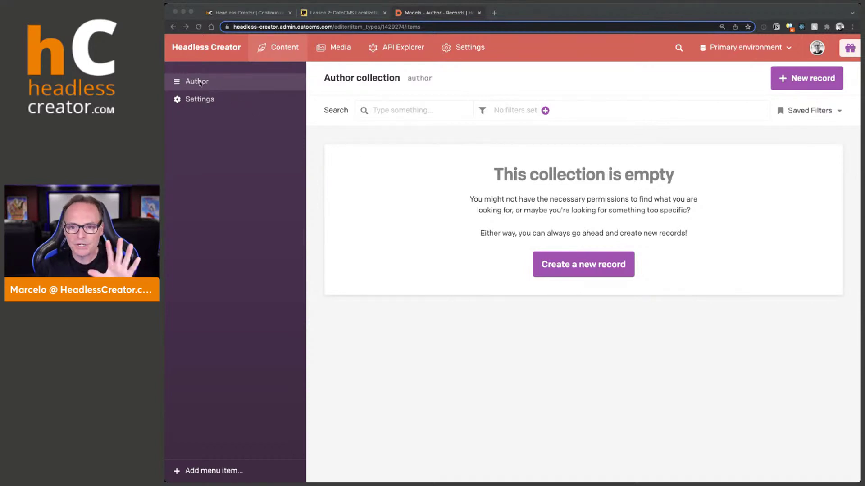
Step: Create a new Author record with the author's first and last name and the biography "I'm the founder of HeadlessCreator.com."
left_click(821, 84)
left_click(821, 85)
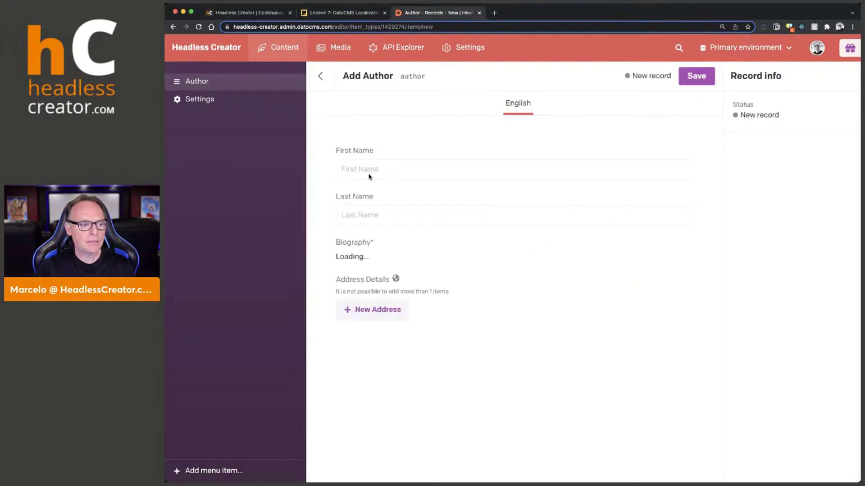
left_click(380, 169)
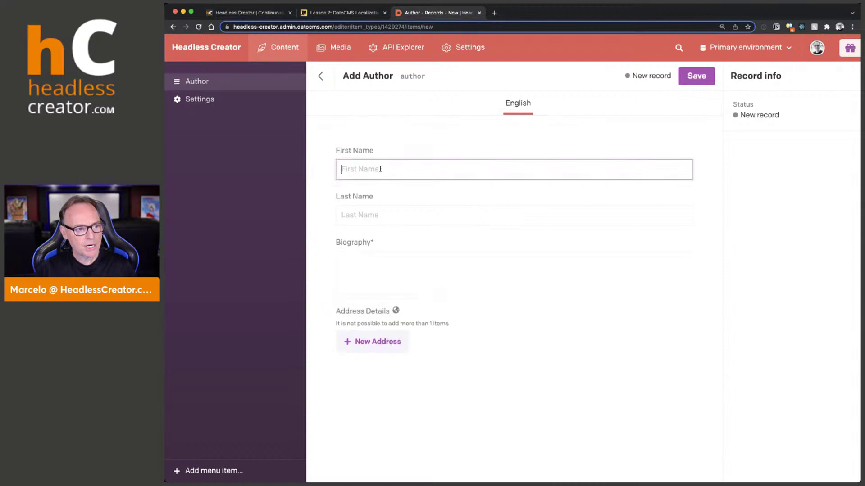
type("Marcelo")
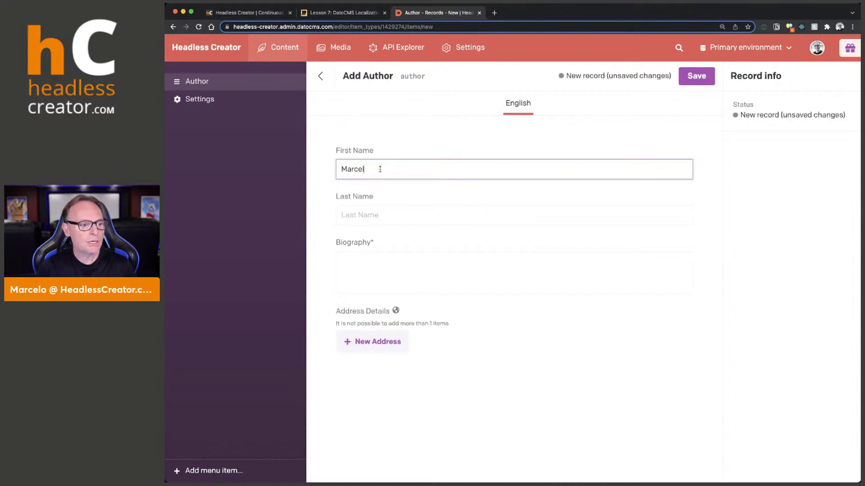
key("Tab")
type("Lewin")
left_click(419, 268)
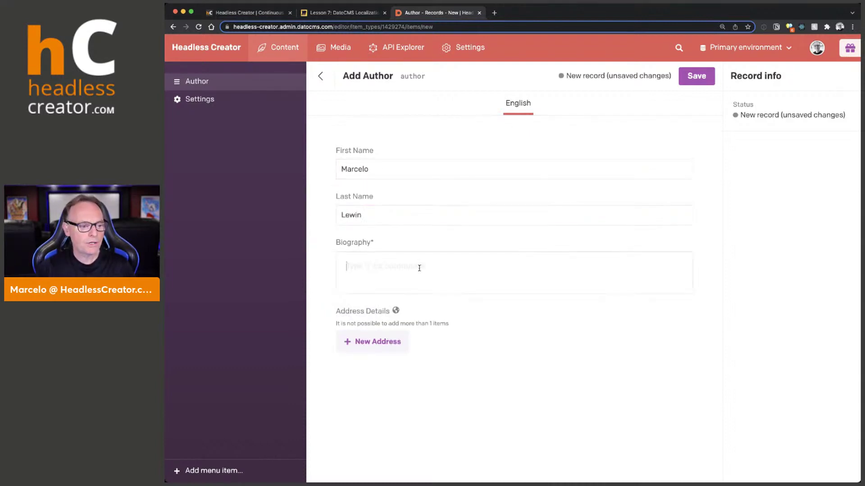
type("I'm the founder ")
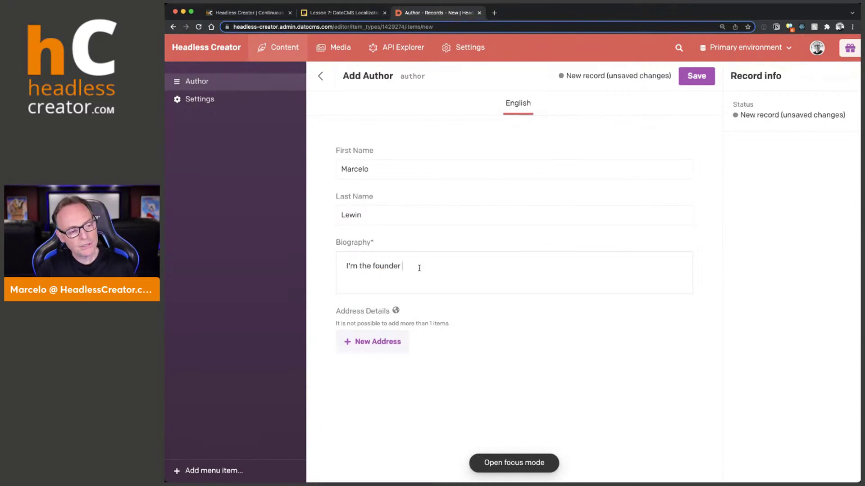
type("of HeadlessCreator.com.")
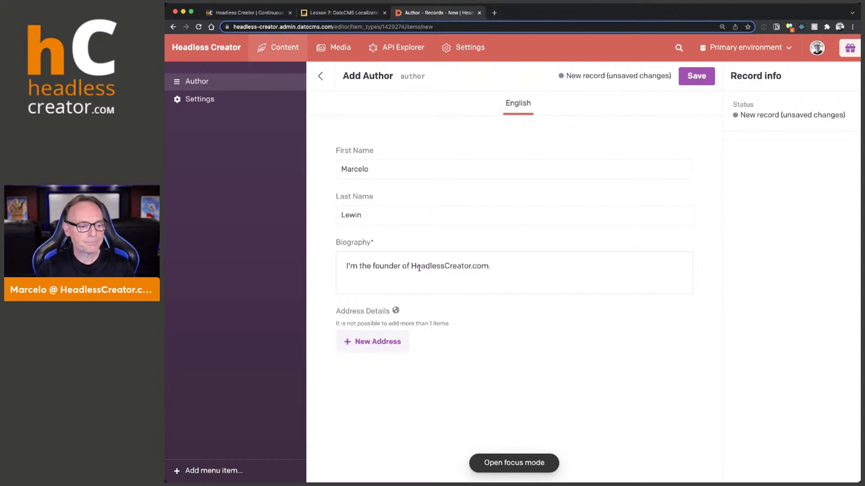
Step: Add an Address block to the author's Address Details and fill in its street address, city and zip code
left_click(369, 344)
scroll(408, 350, "down", 2)
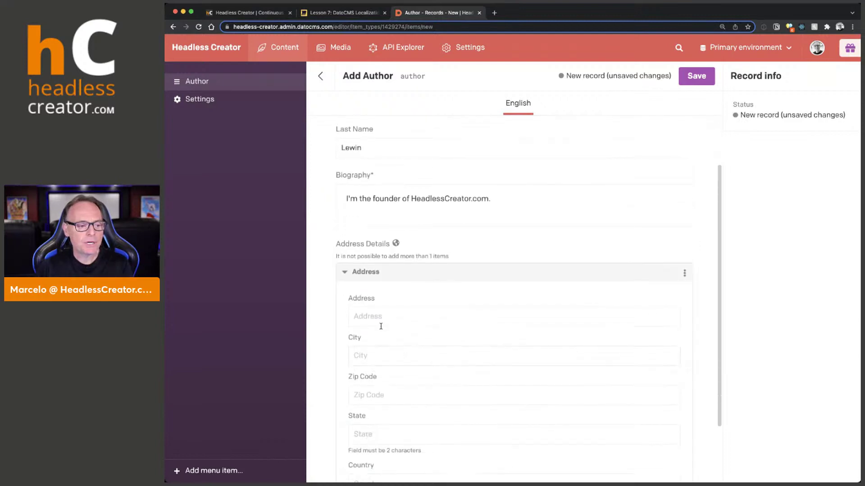
left_click(380, 321)
type("111")
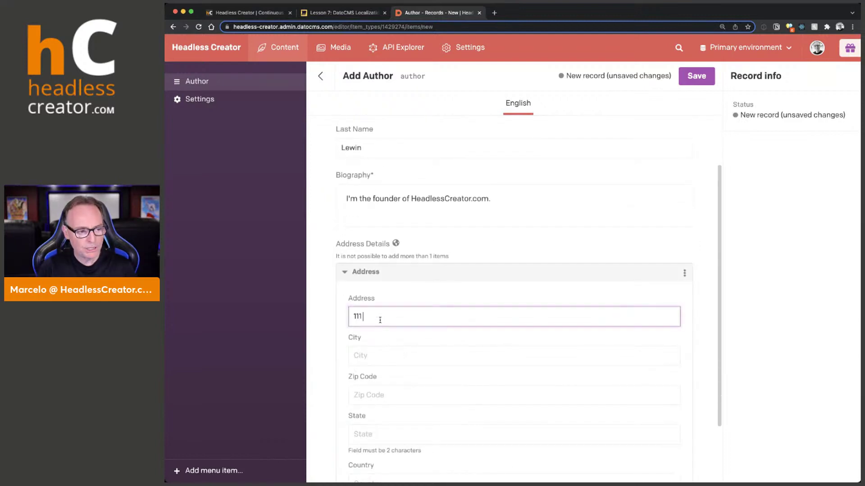
type(" E Street")
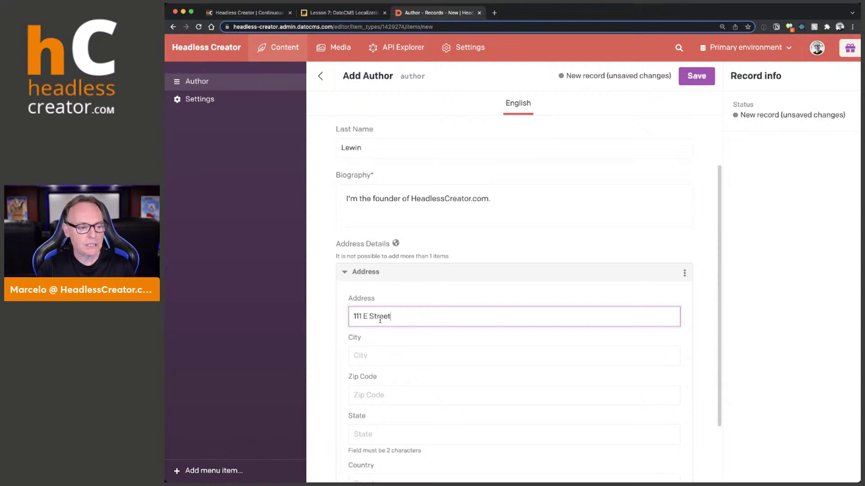
key("Tab")
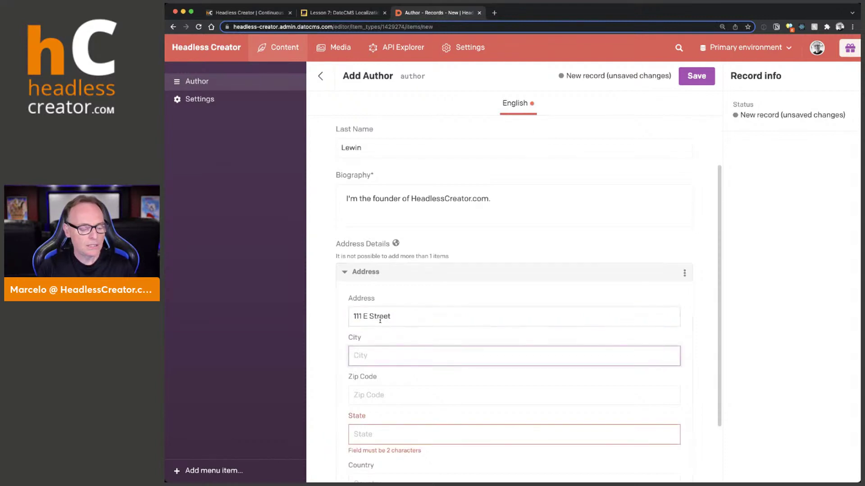
type("Some Ci")
type("99990")
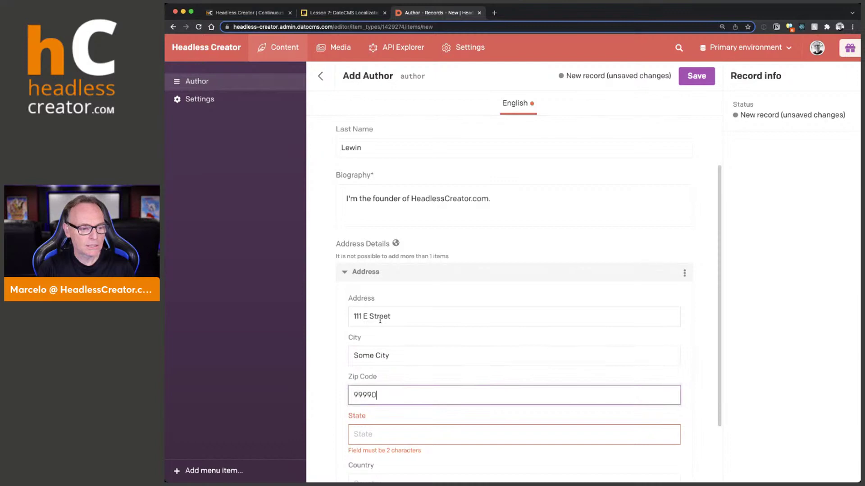
Step: Fill in the state and country of the author's address and save the record
key("Tab")
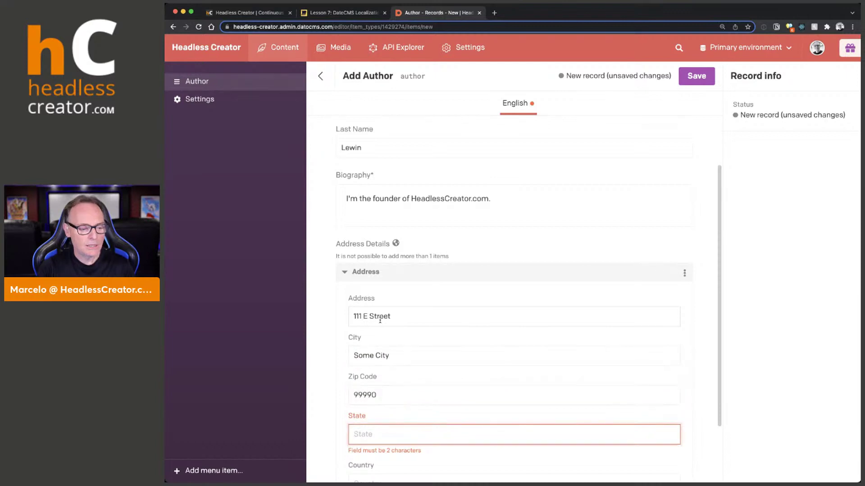
type("NY")
key("Tab")
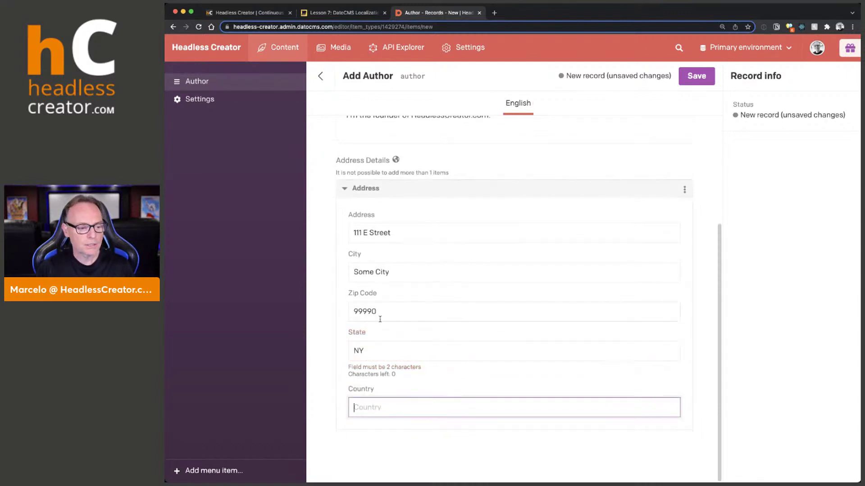
type("USA")
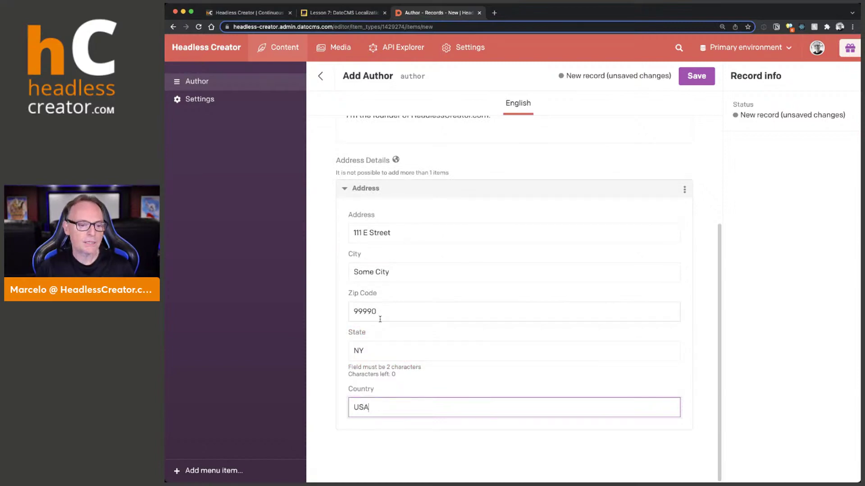
left_click(696, 75)
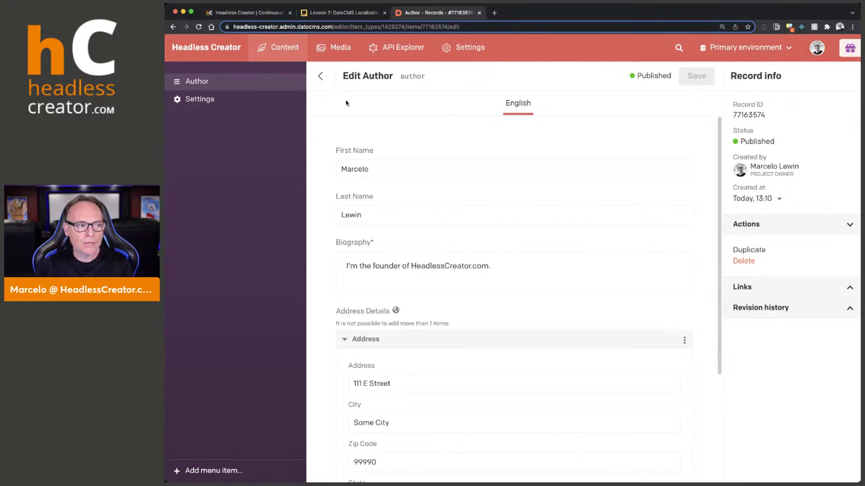
Step: Open the environment settings of the primary environment
left_click(470, 52)
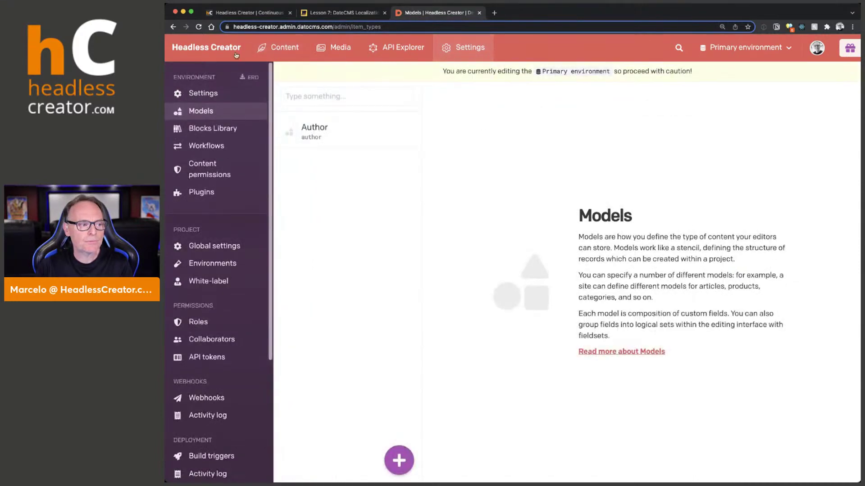
left_click(212, 93)
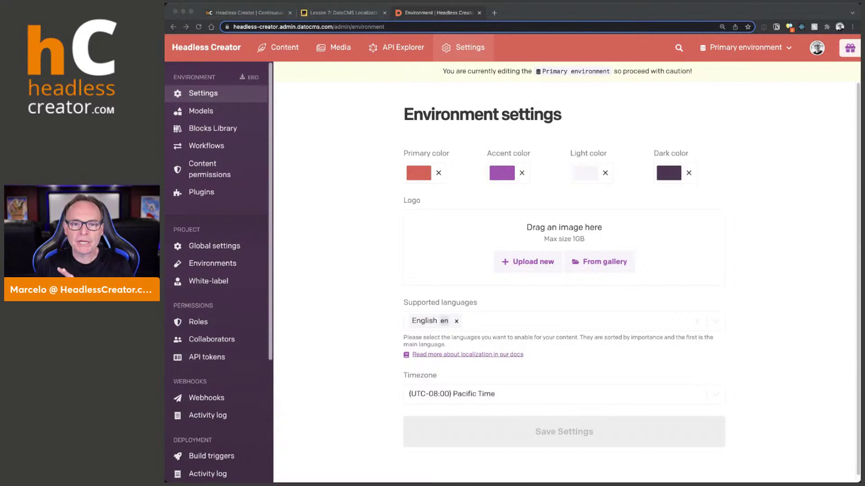
left_click(481, 320)
left_click(488, 324)
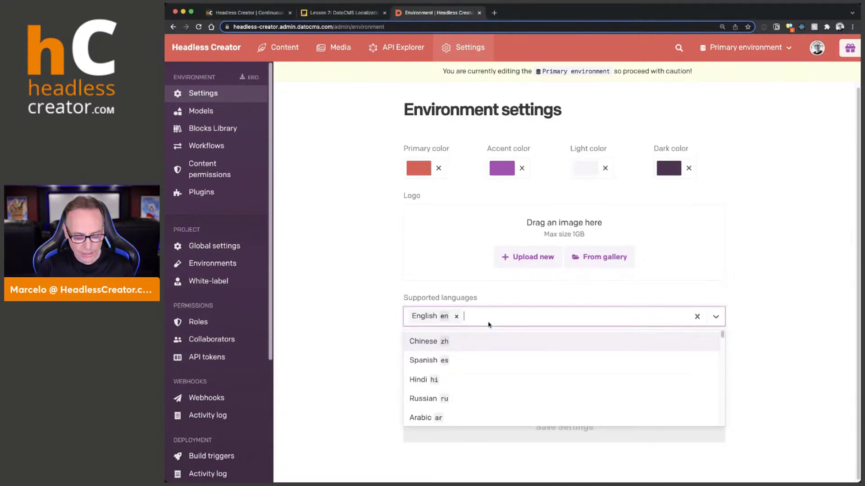
type("spanish")
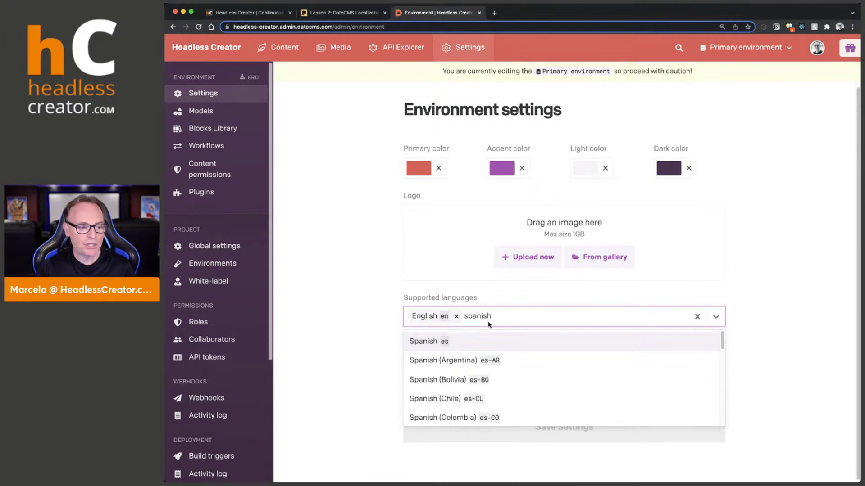
scroll(482, 377, "down", 2)
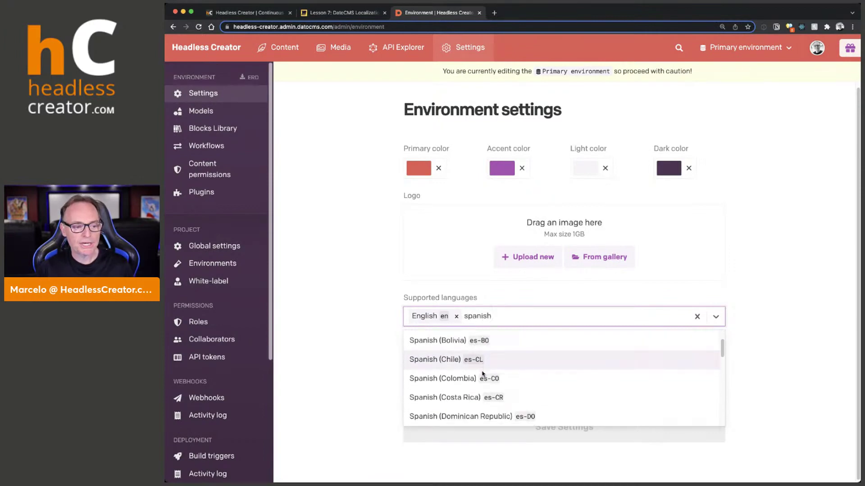
scroll(483, 373, "up", 1)
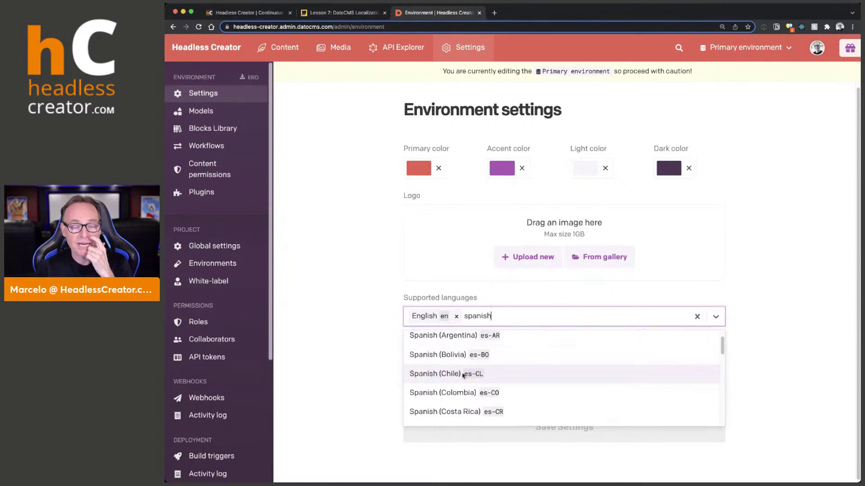
left_click(472, 345)
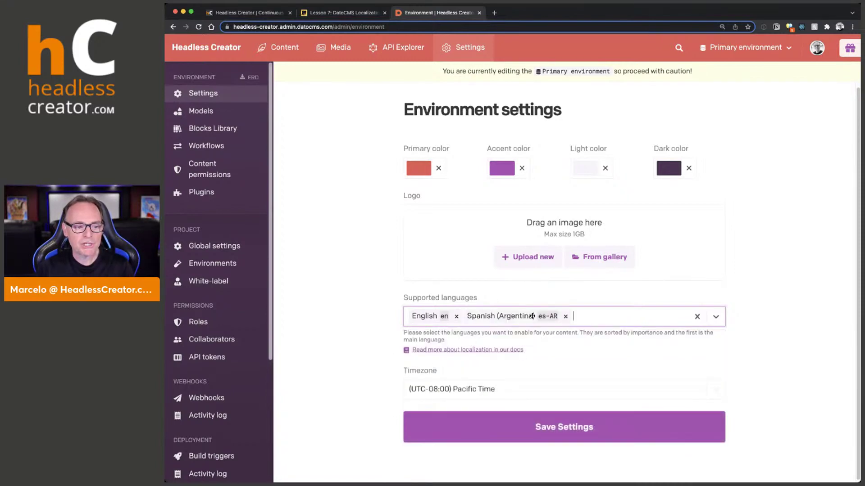
left_click(566, 318)
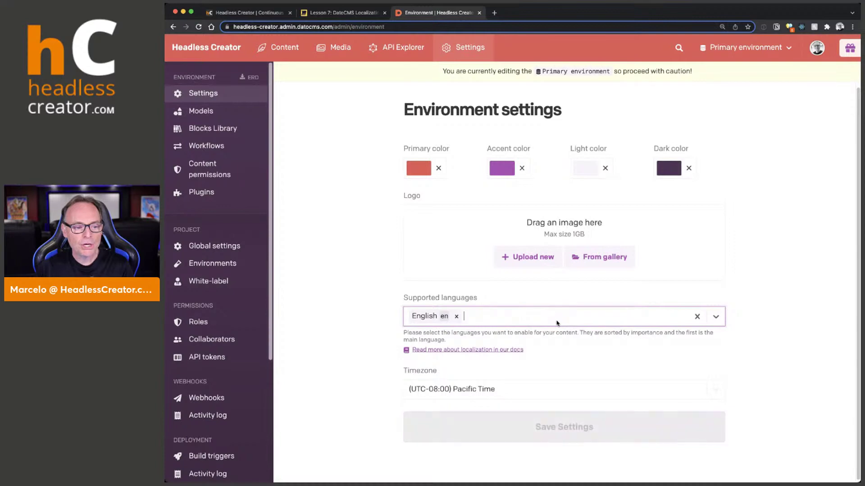
Step: Add Spanish (es) as a supported language next to English and save the environment settings
type("span")
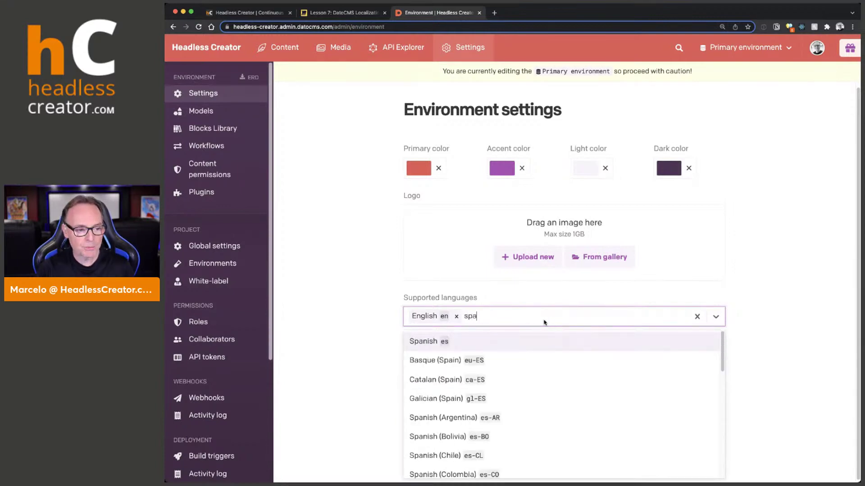
left_click(445, 345)
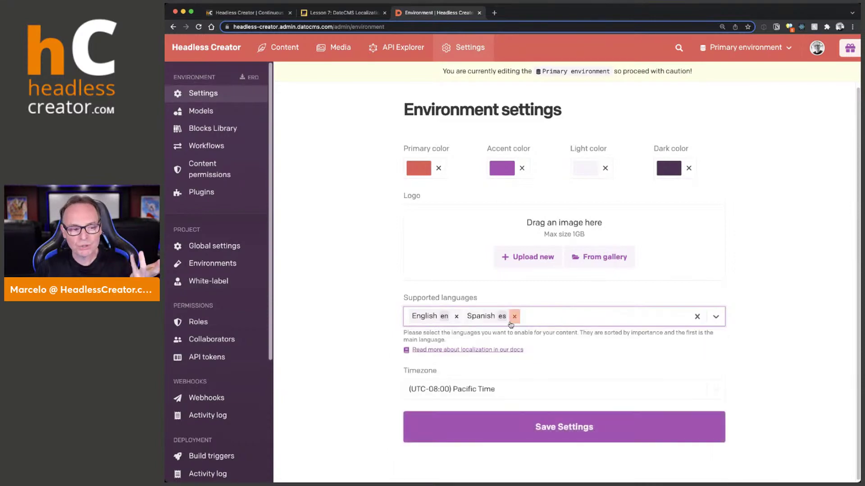
left_click(609, 427)
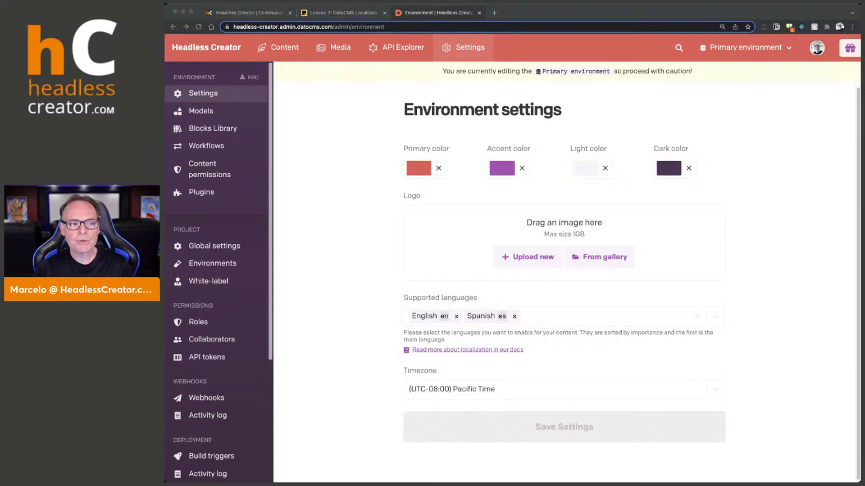
Step: Open the existing Author record and compare its biography in the English and Spanish versions
left_click(339, 83)
left_click(277, 48)
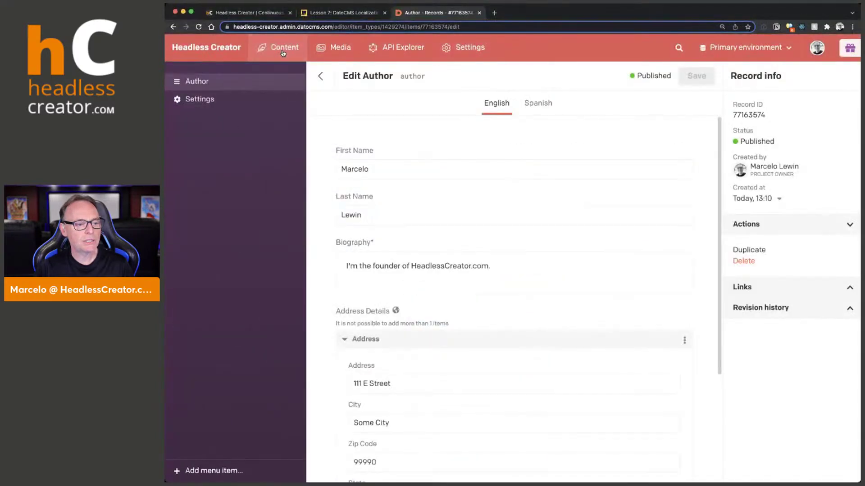
left_click(190, 88)
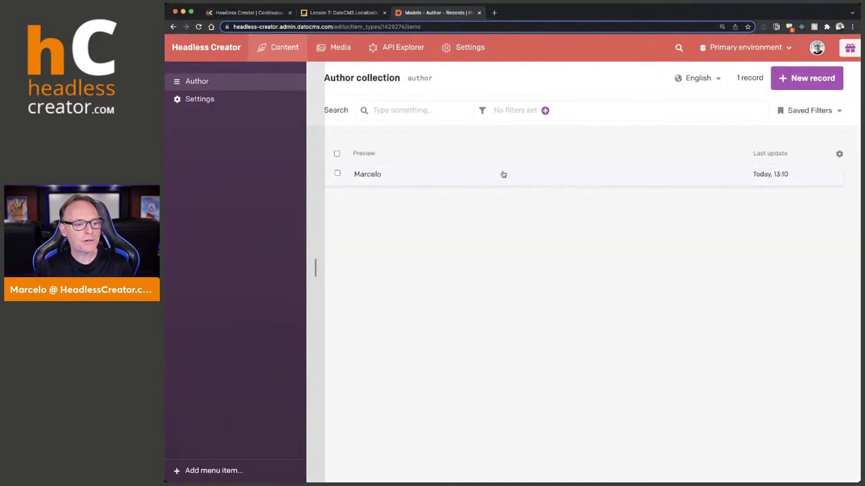
left_click(368, 178)
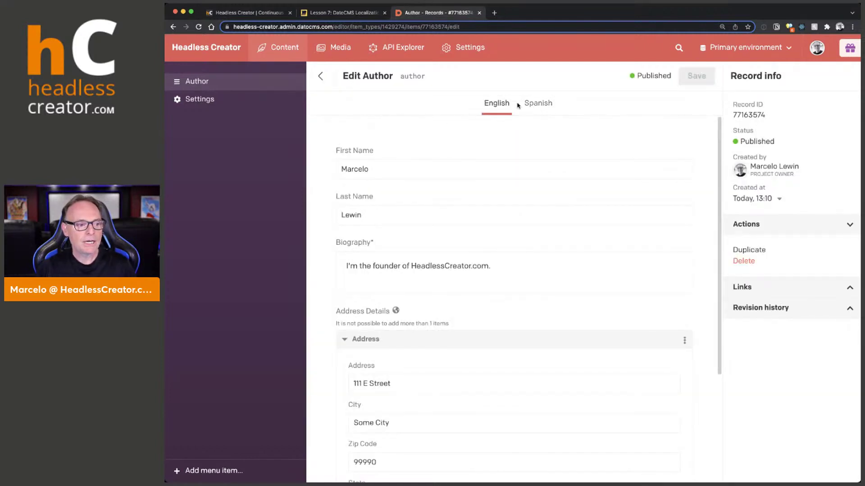
scroll(387, 235, "down", 1)
left_click(347, 231)
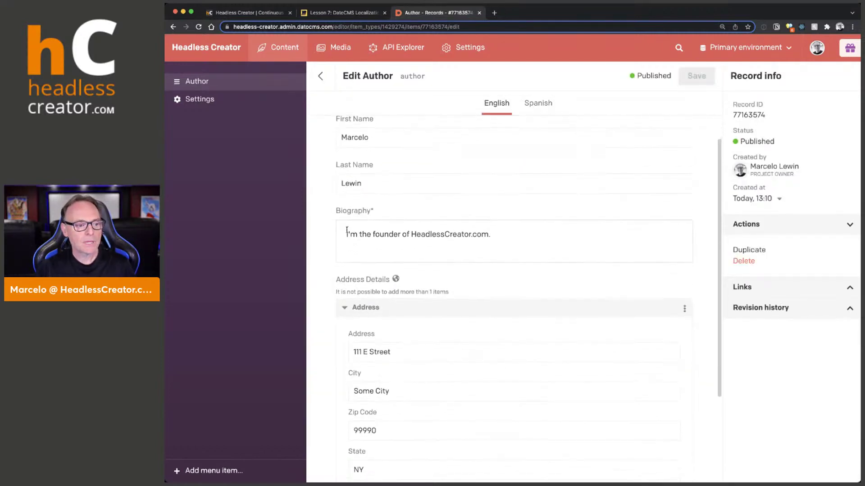
left_click_drag(347, 234, 532, 233)
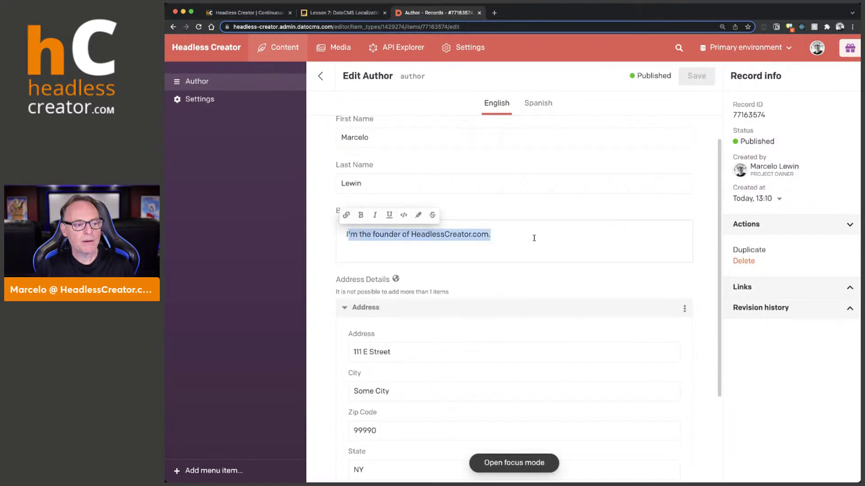
left_click(538, 105)
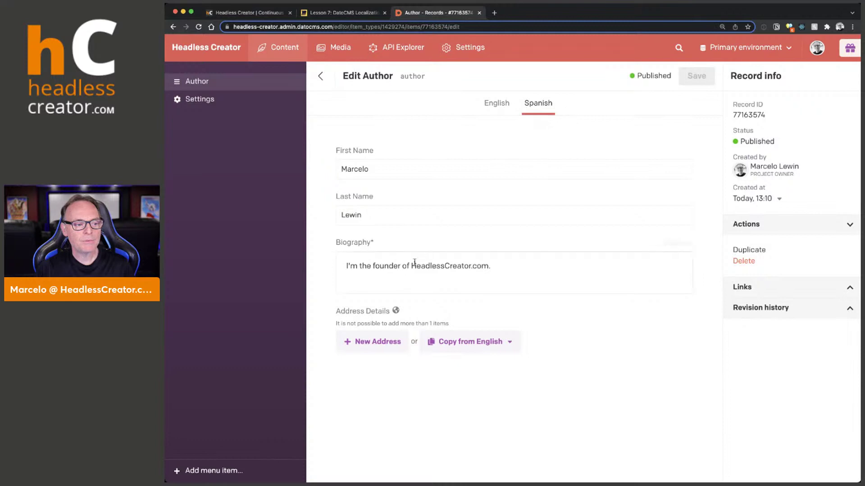
triple_click(493, 265)
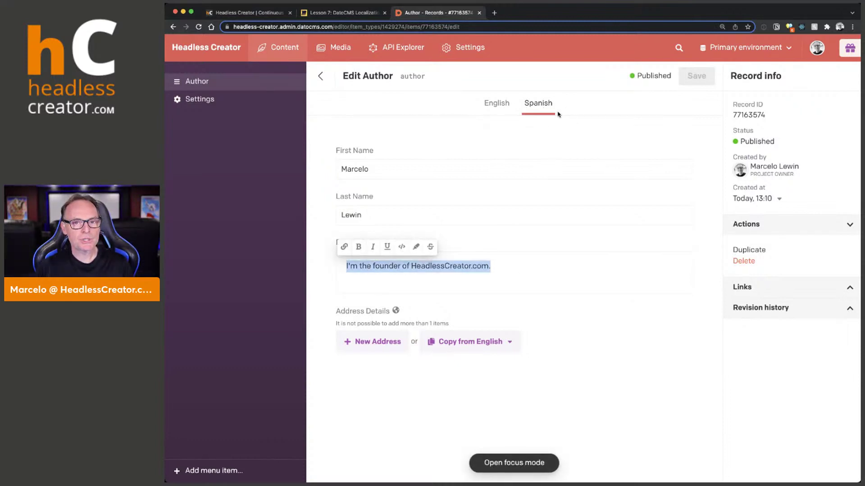
left_click(500, 107)
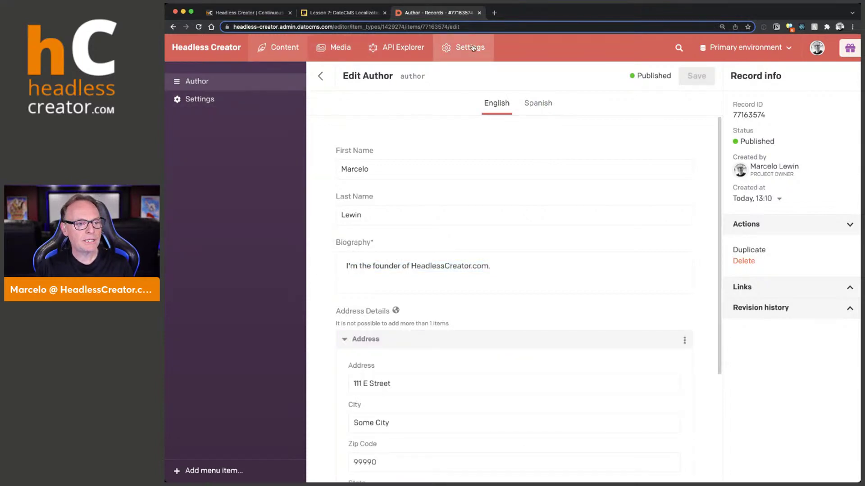
Step: Inspect the localization option in the Author model's Biography field settings and close them without changes
left_click(472, 48)
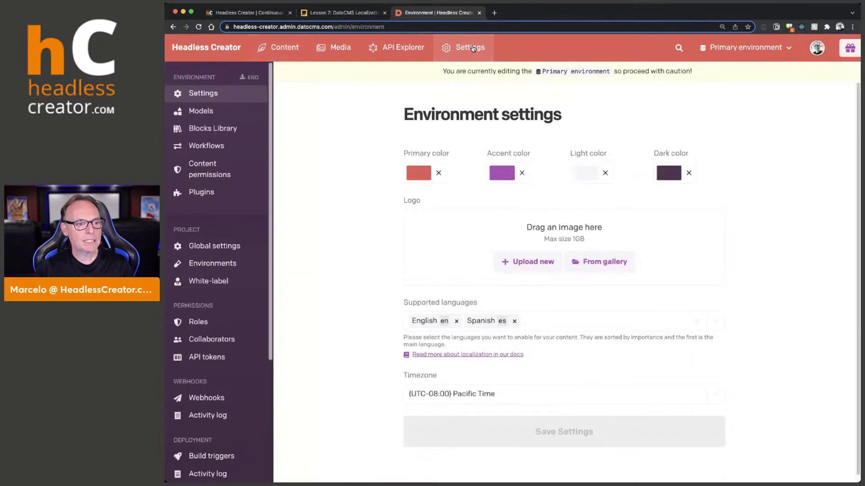
left_click(211, 112)
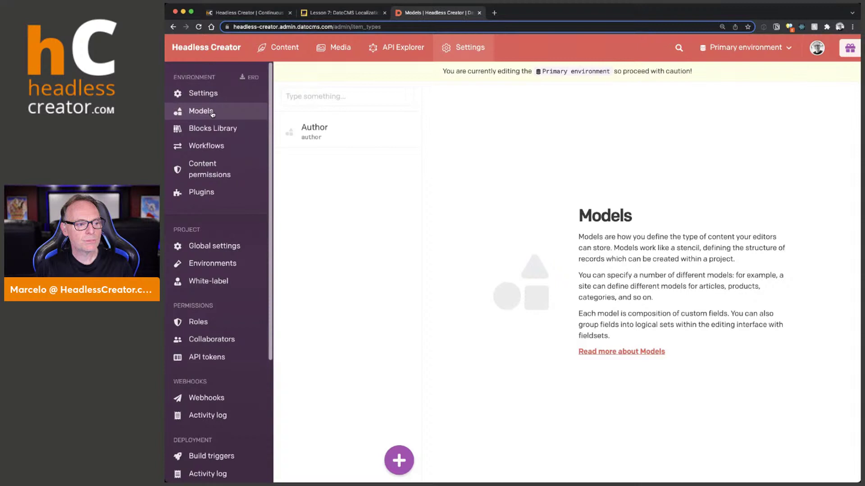
left_click(317, 128)
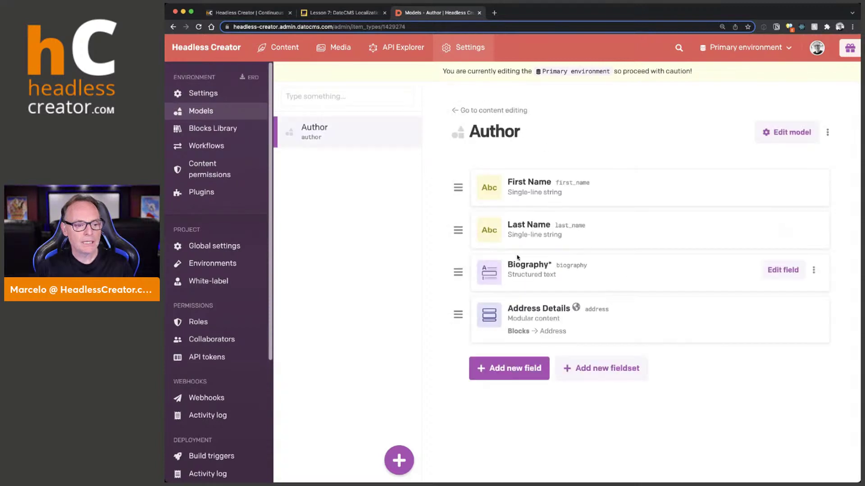
left_click(774, 270)
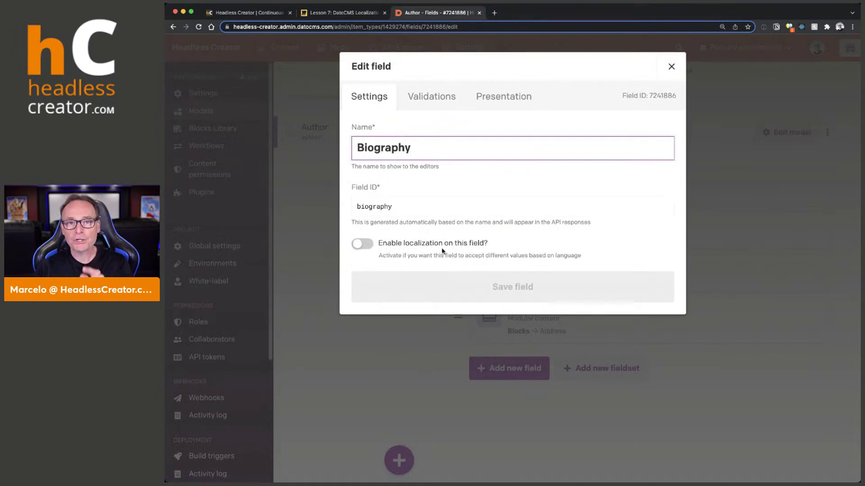
left_click(671, 68)
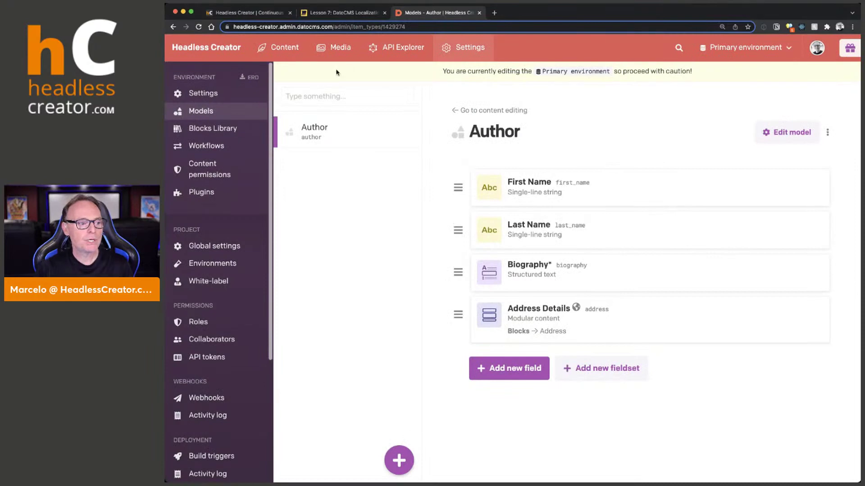
Step: Replace the biography in the Author record's Spanish version with "Here is my spanish biography!", save, and check the English version
left_click(276, 49)
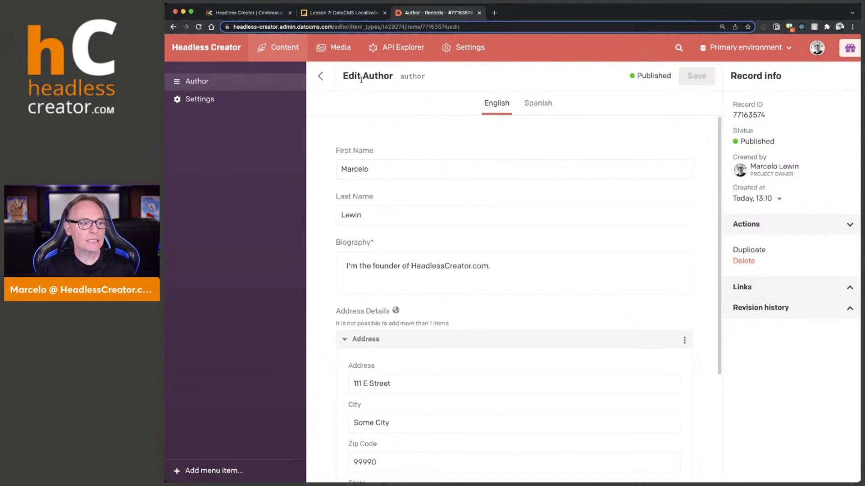
left_click(320, 76)
left_click(383, 172)
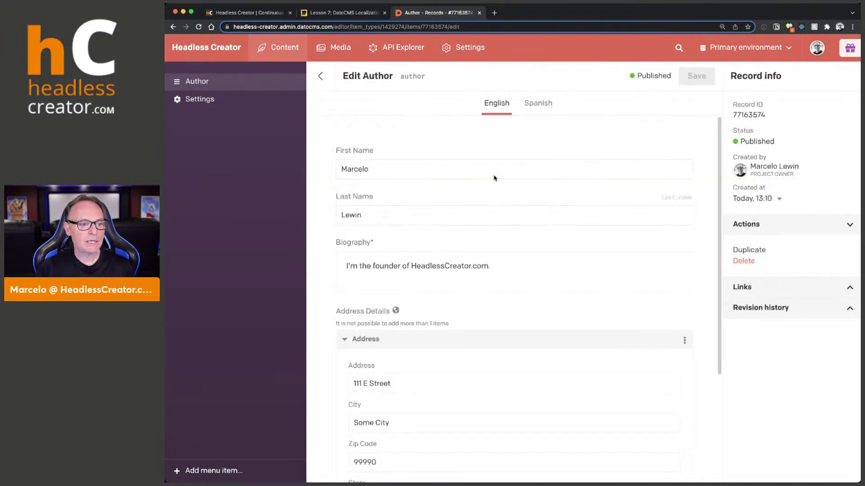
left_click(538, 103)
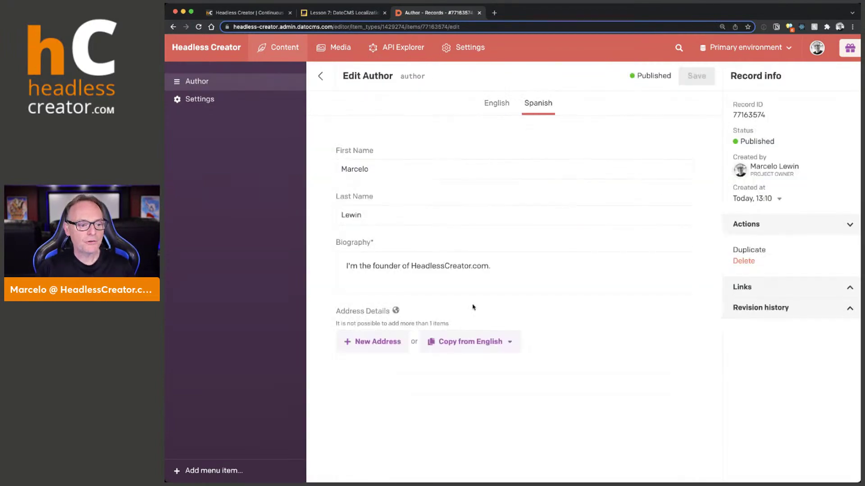
triple_click(394, 268)
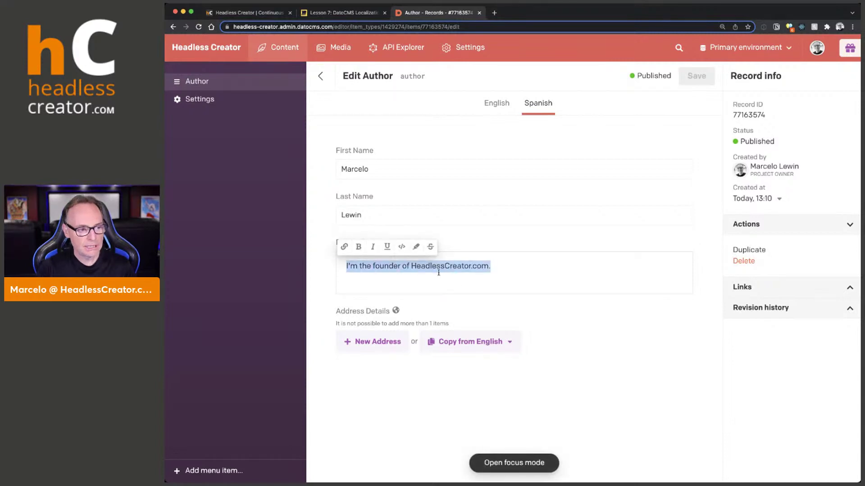
type("Here is m")
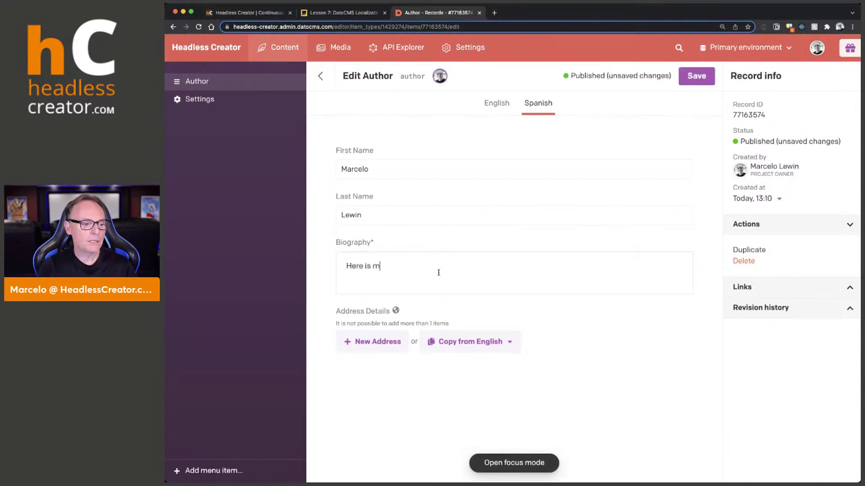
type("y spanish biog")
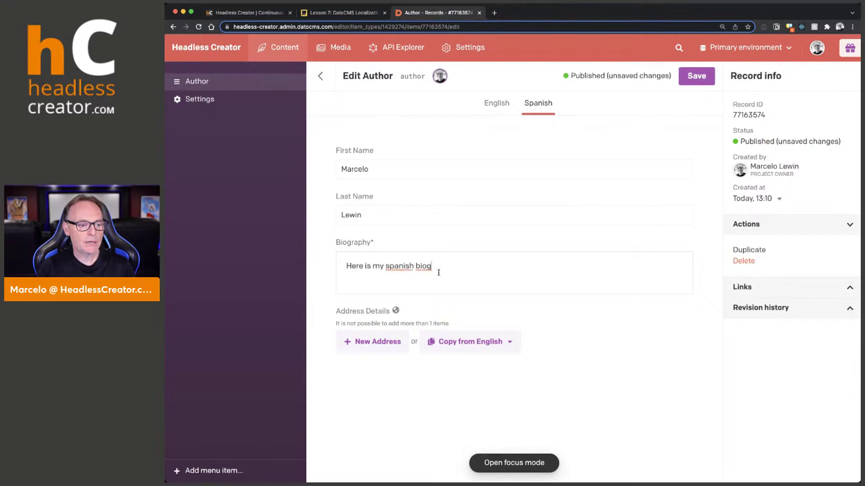
type("raphy!")
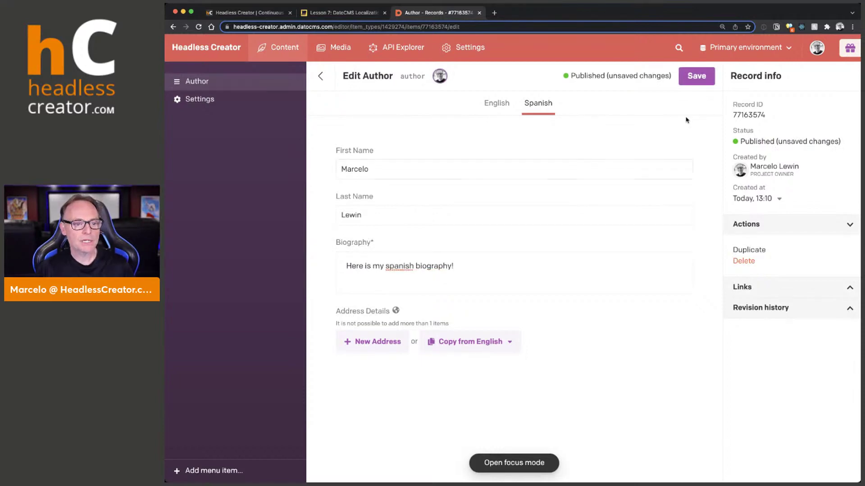
left_click(697, 75)
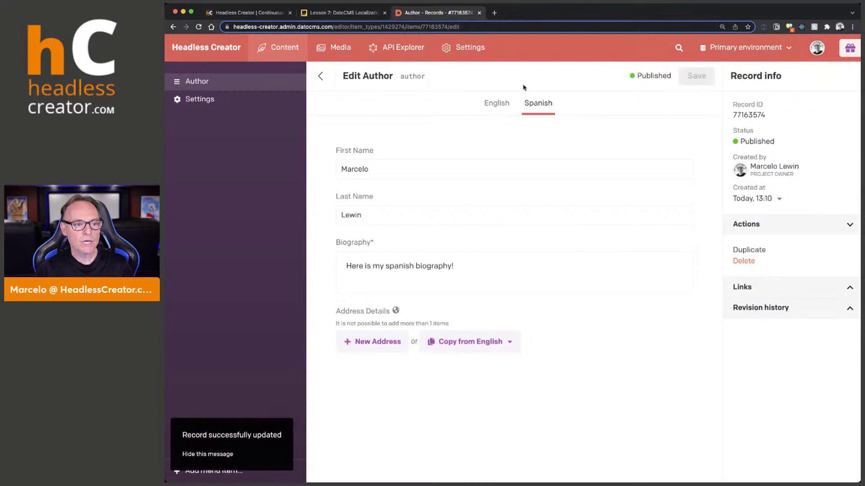
left_click(496, 103)
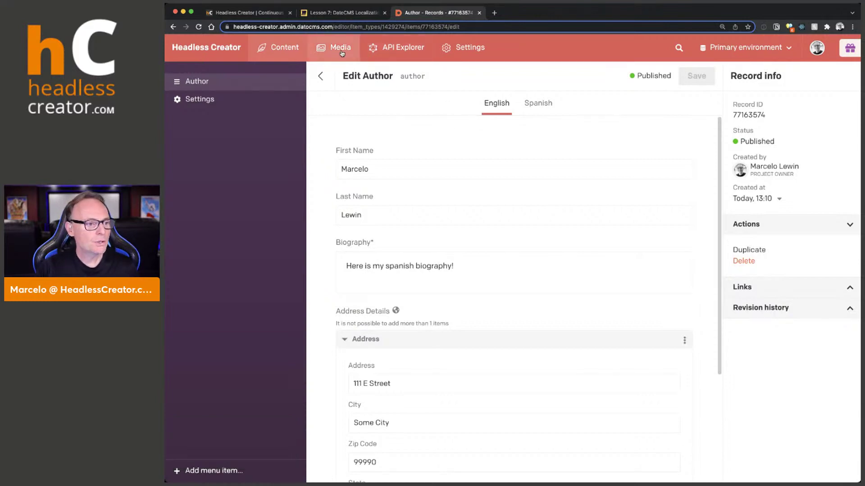
Step: Disable localization on the Author model's Address Details field, save the field, and accept deletion of its Spanish content
left_click(400, 52)
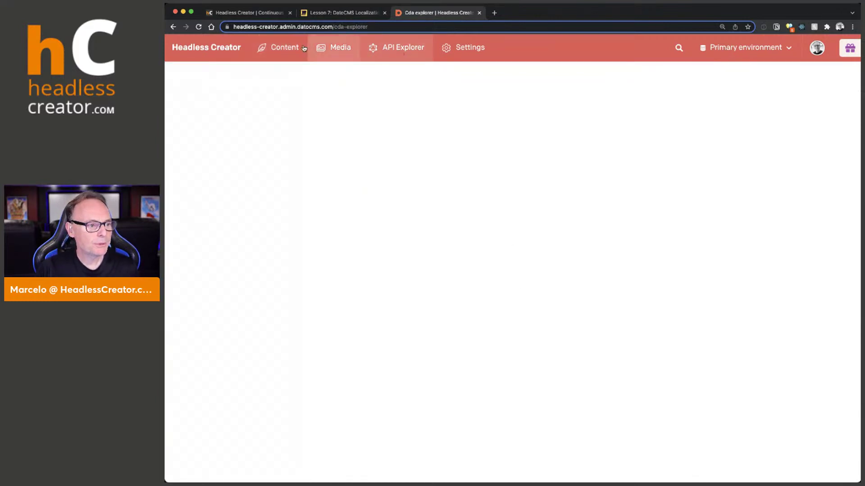
left_click(279, 48)
left_click(468, 48)
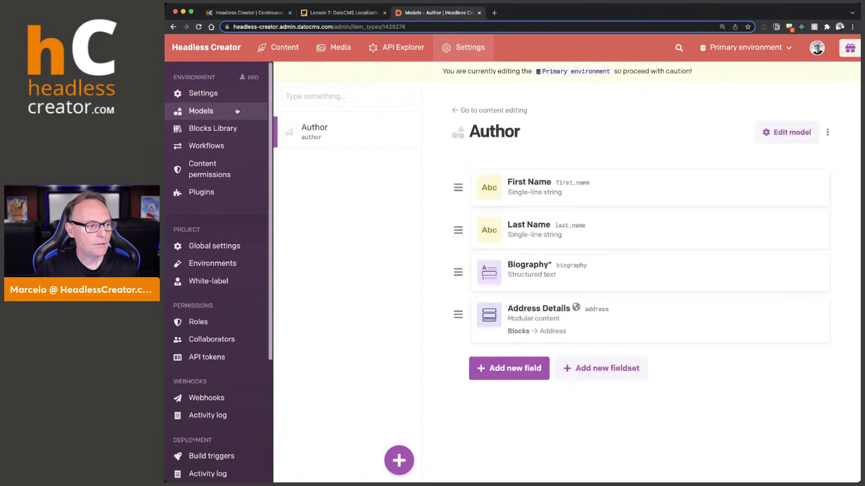
left_click(345, 131)
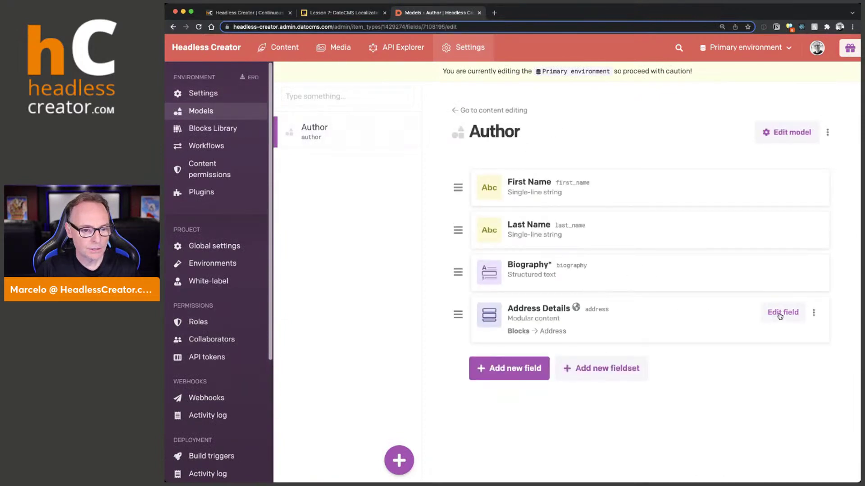
left_click(782, 312)
left_click(406, 247)
left_click(513, 292)
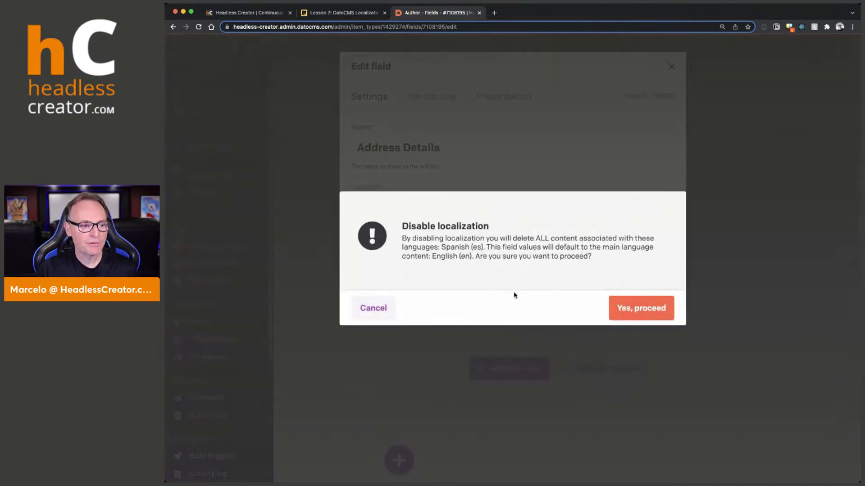
left_click(641, 303)
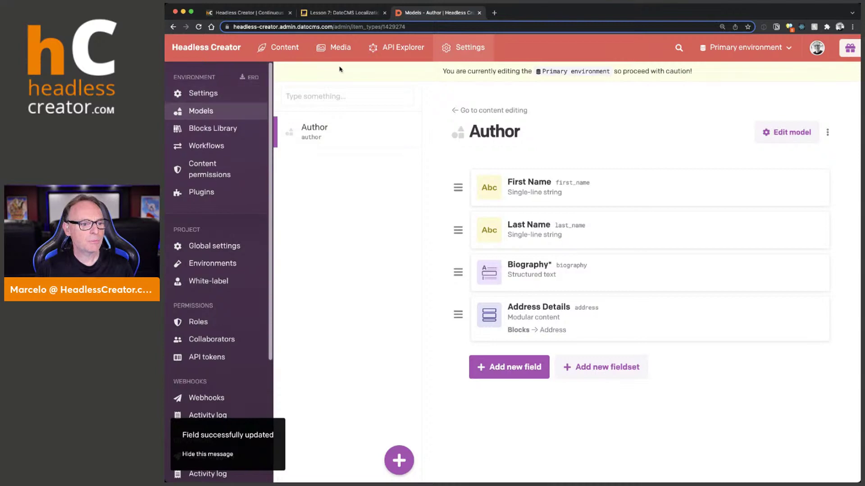
Step: Check the Author record's fields and language versions with no localized fields in the model, and return to the Author collection
left_click(284, 48)
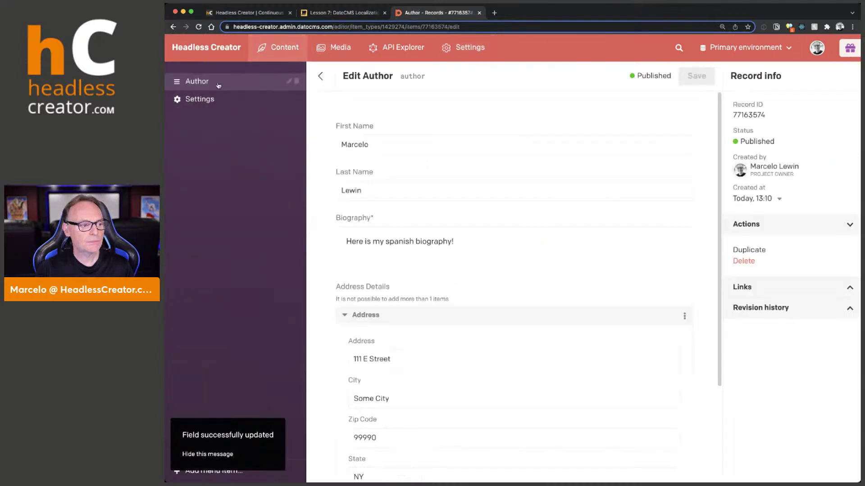
scroll(482, 324, "down", 3)
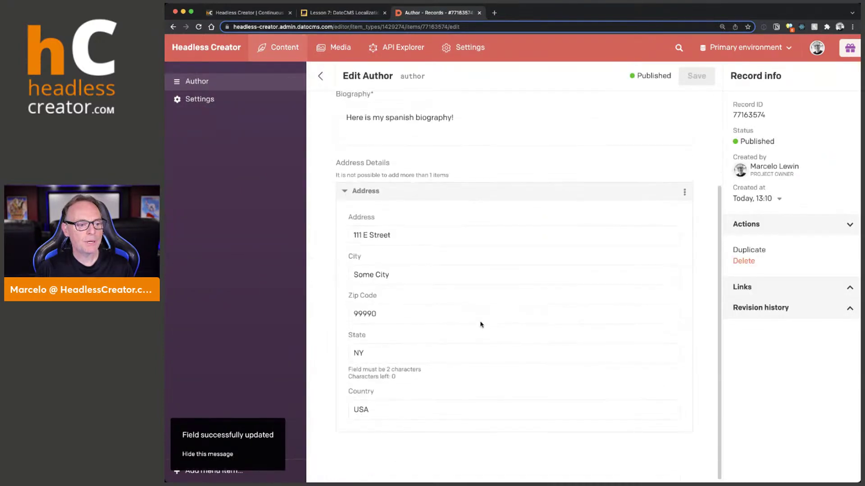
scroll(453, 322, "up", 3)
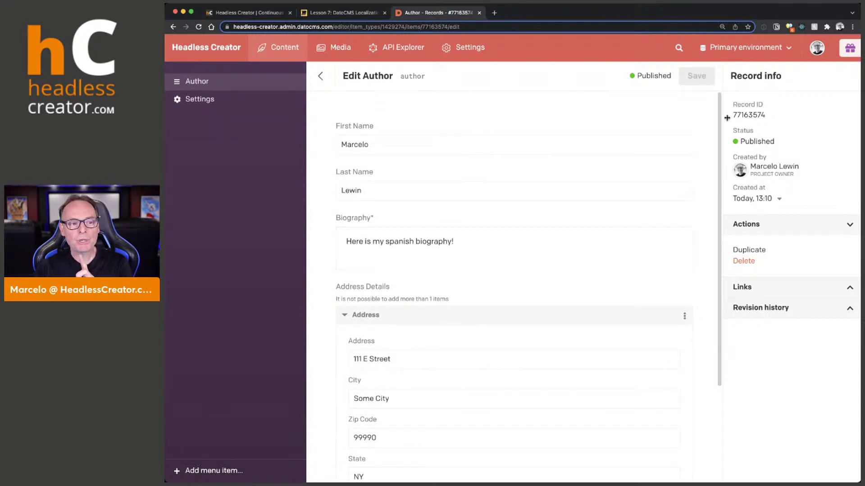
left_click(320, 76)
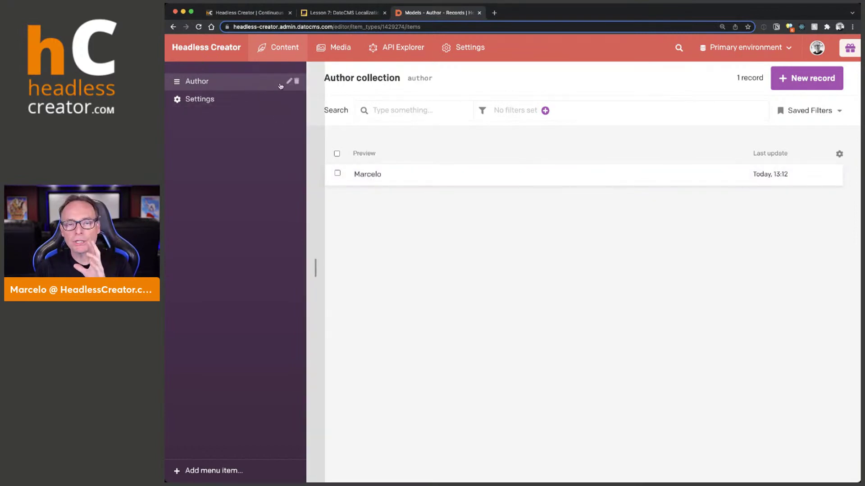
Step: Review the supported languages in the environment settings, closing the unrelated extension page that interrupts
left_click(468, 48)
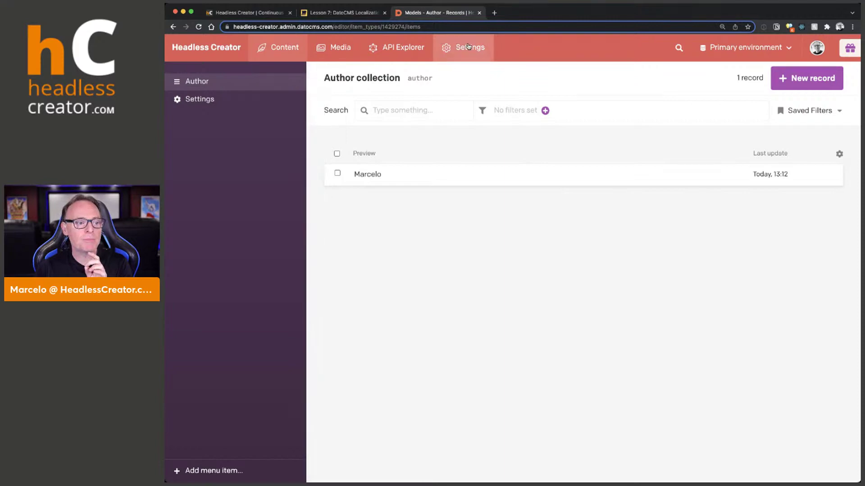
left_click(203, 93)
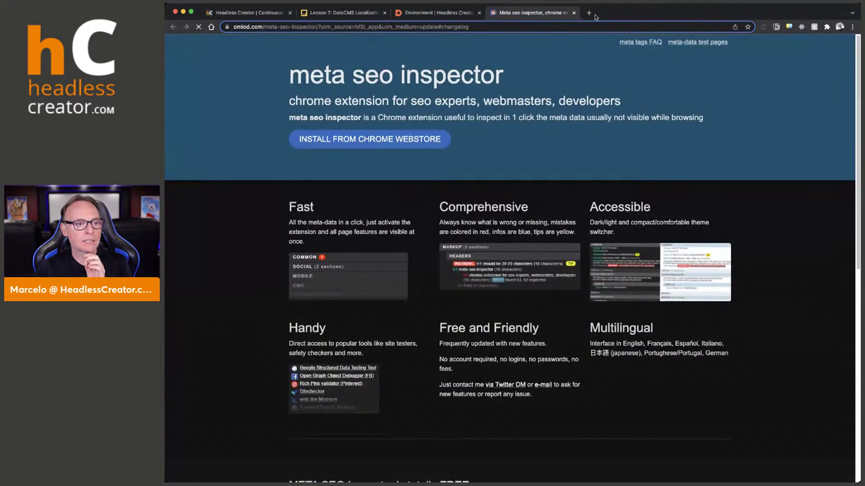
left_click(574, 13)
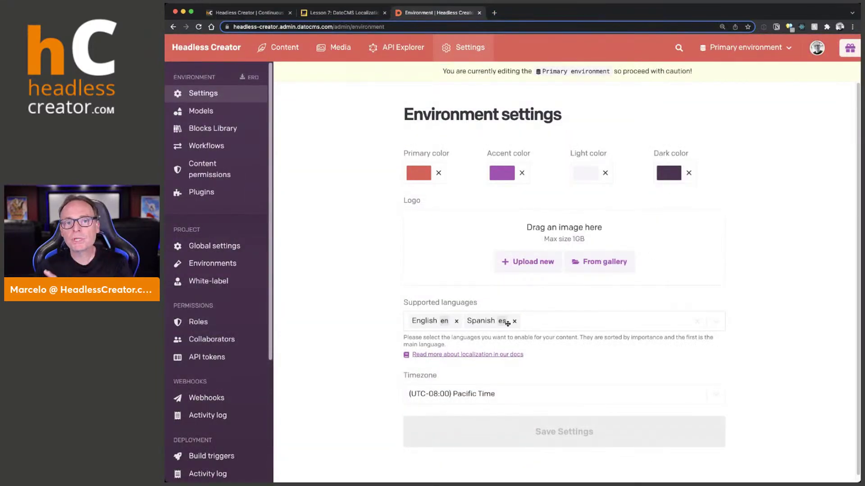
Step: Enable localization on the Author model's Biography field and save the field
left_click(207, 111)
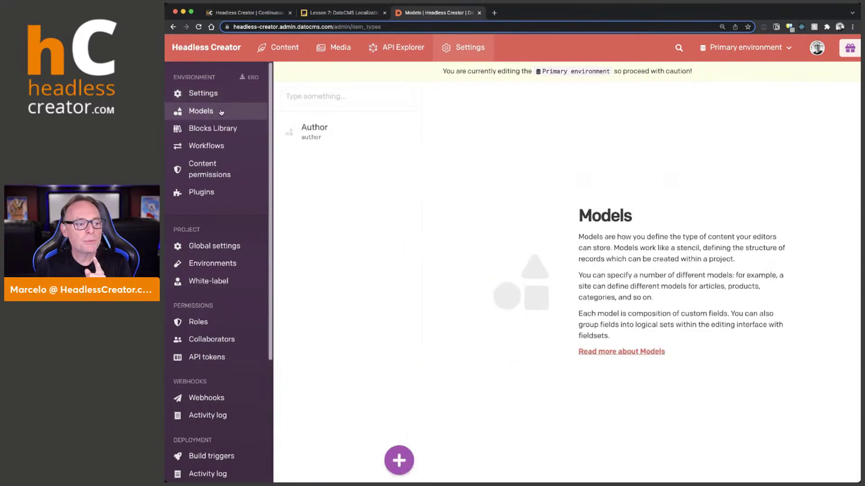
left_click(332, 138)
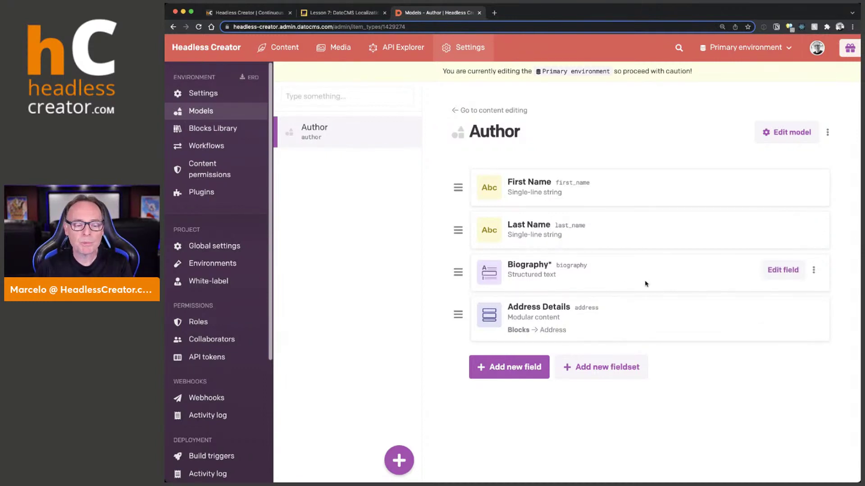
left_click(777, 274)
left_click(362, 244)
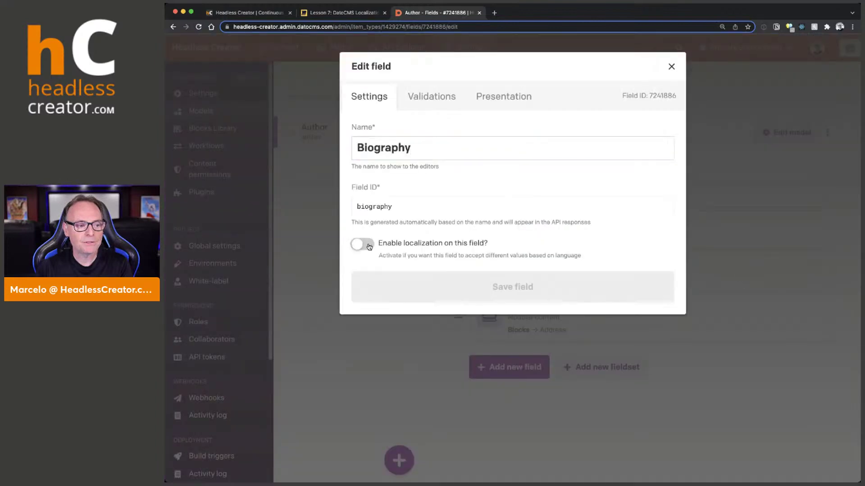
left_click(540, 301)
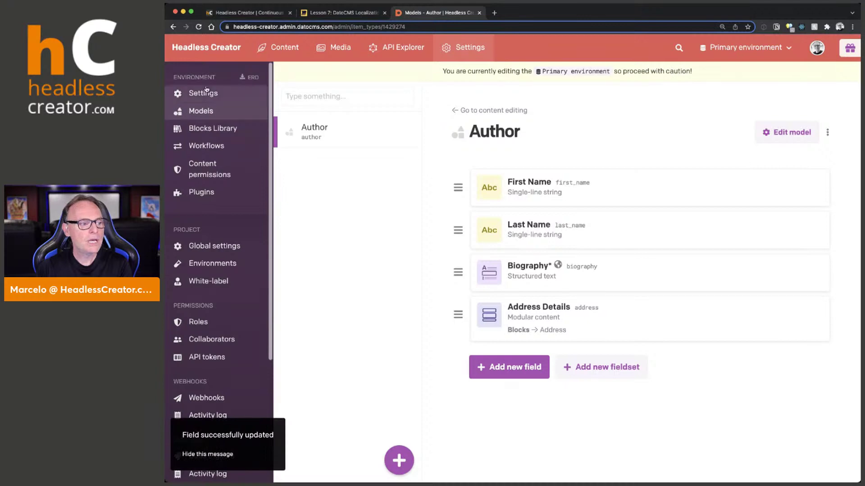
Step: Open the existing Author record and replace "spanish" with "english" in the English version's biography
left_click(279, 47)
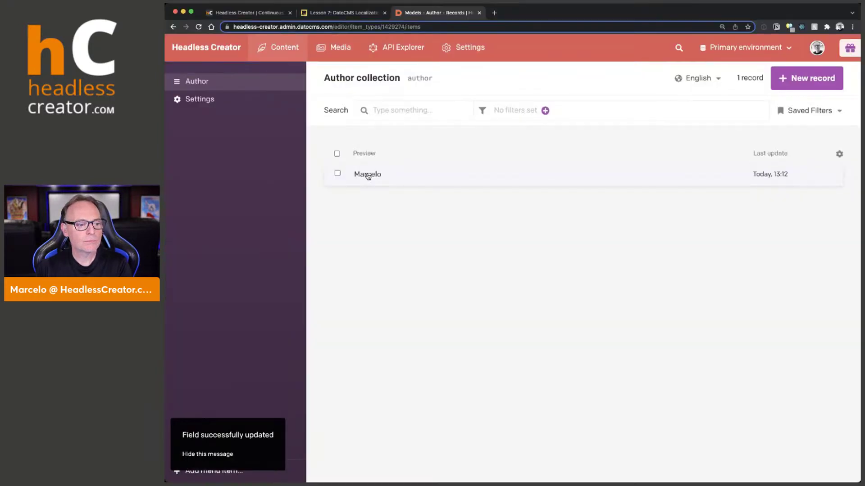
left_click(360, 174)
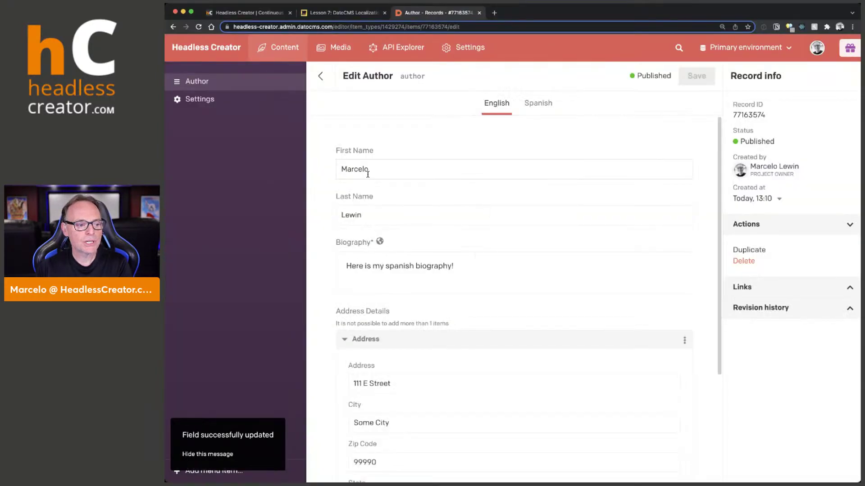
double_click(399, 266)
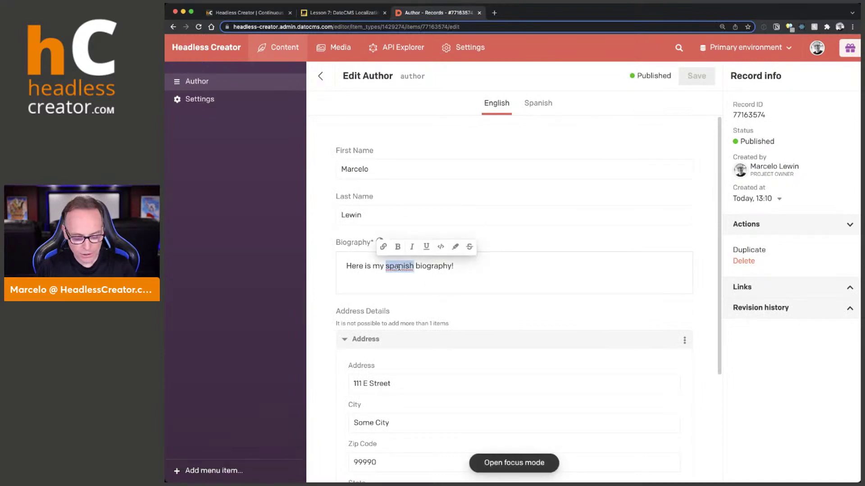
type("english")
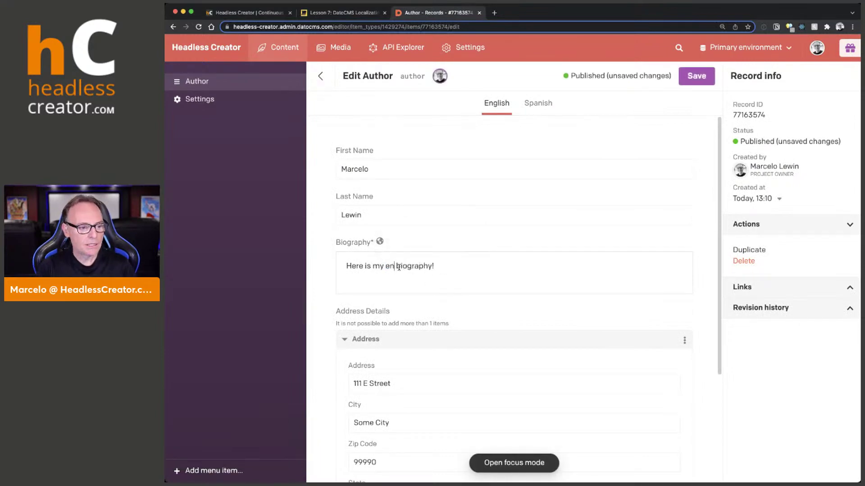